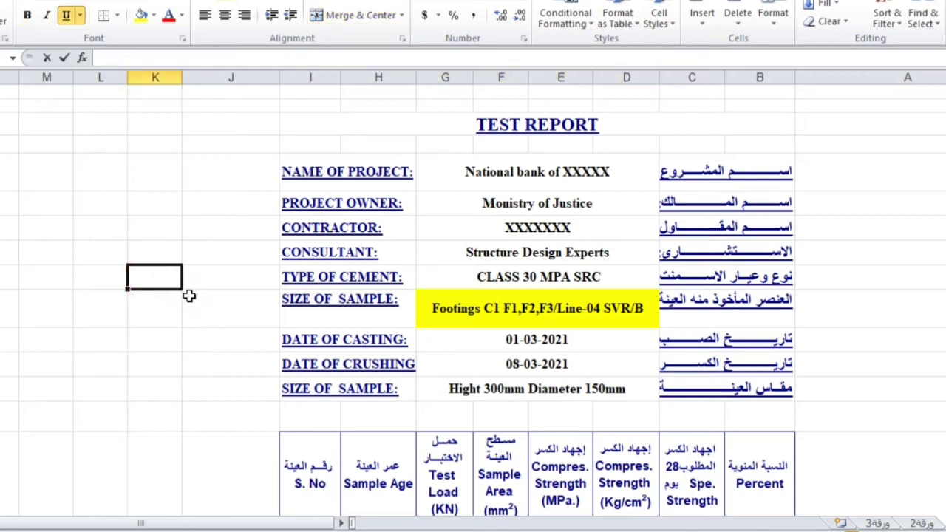
Enter the note "desgined Mpa 30" in column K of the TYPE OF CEMENT row
text(desgined MPA)
key(BackSpace)
text(pa 30)
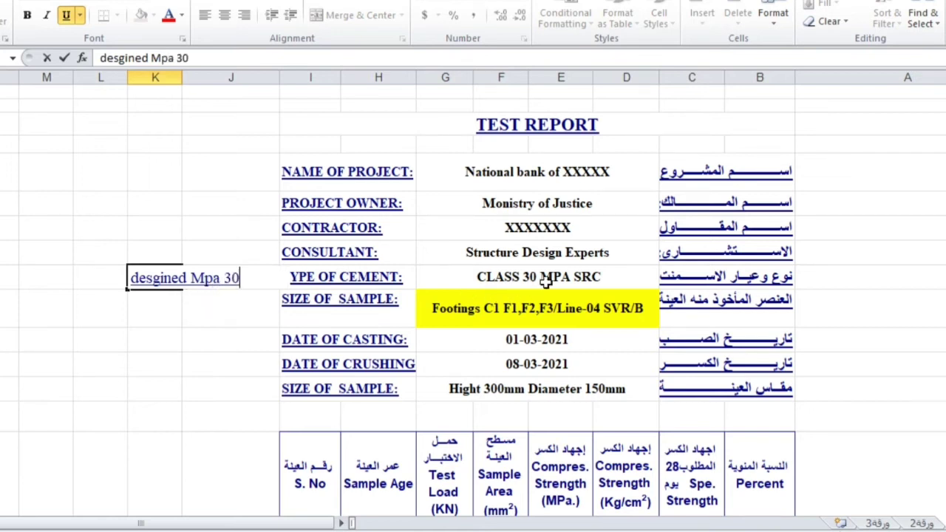
click(545, 282)
Delete the note from columns K and J in the TYPE OF CEMENT row
click(226, 277)
drag(154, 277, 183, 275)
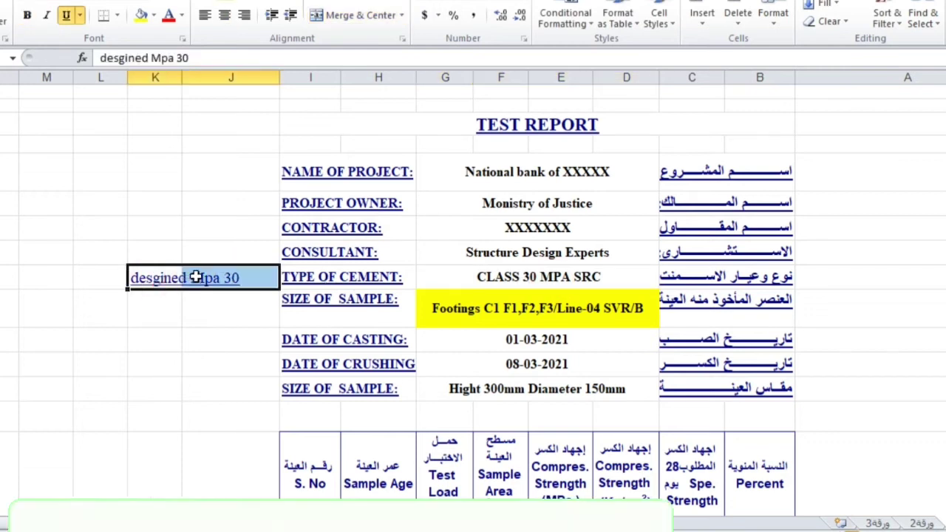
key(Delete)
Examine the casting and crushing dates, then the age, test load and percent values in the sample table
scroll(493, 355, down, 1)
click(529, 289)
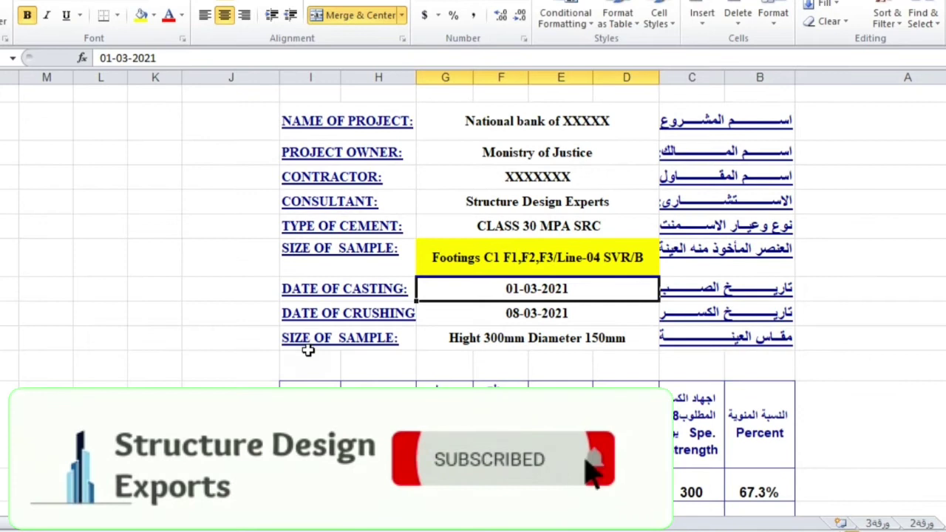
click(549, 316)
scroll(493, 379, down, 1)
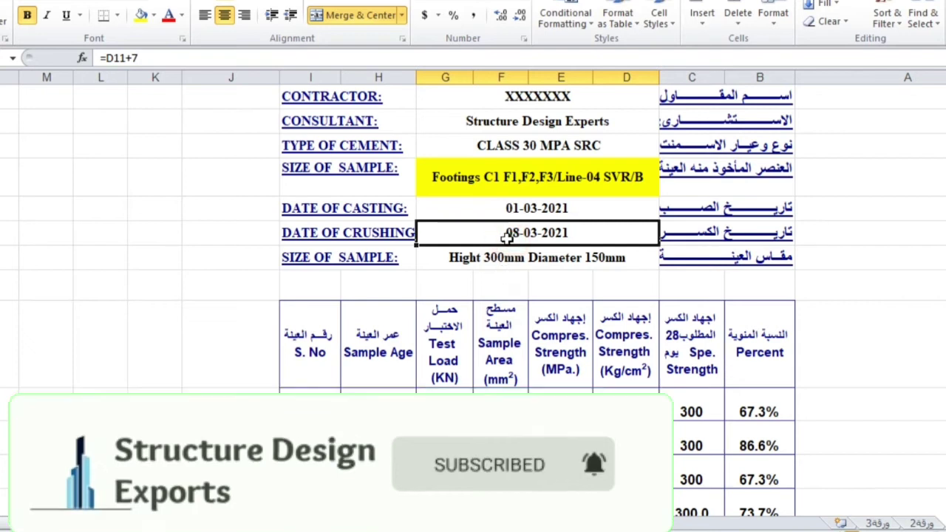
scroll(488, 296, down, 1)
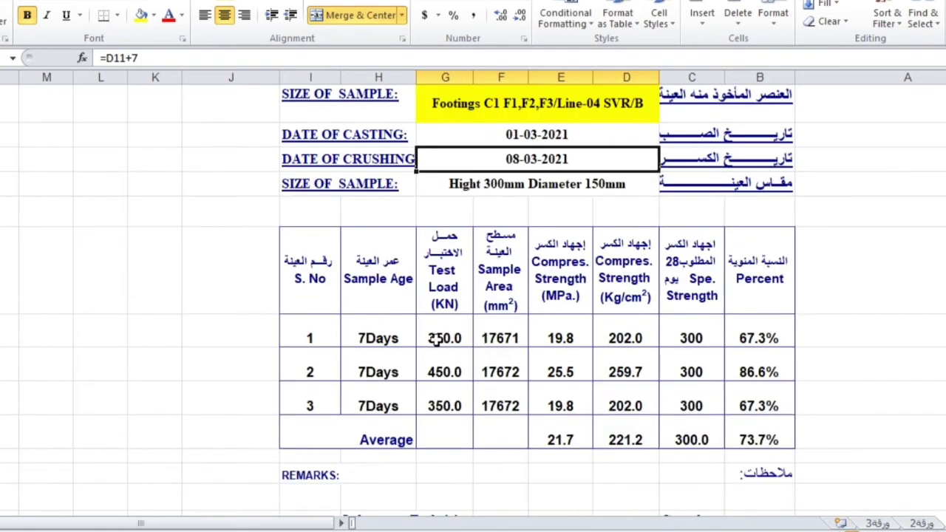
click(436, 339)
click(536, 161)
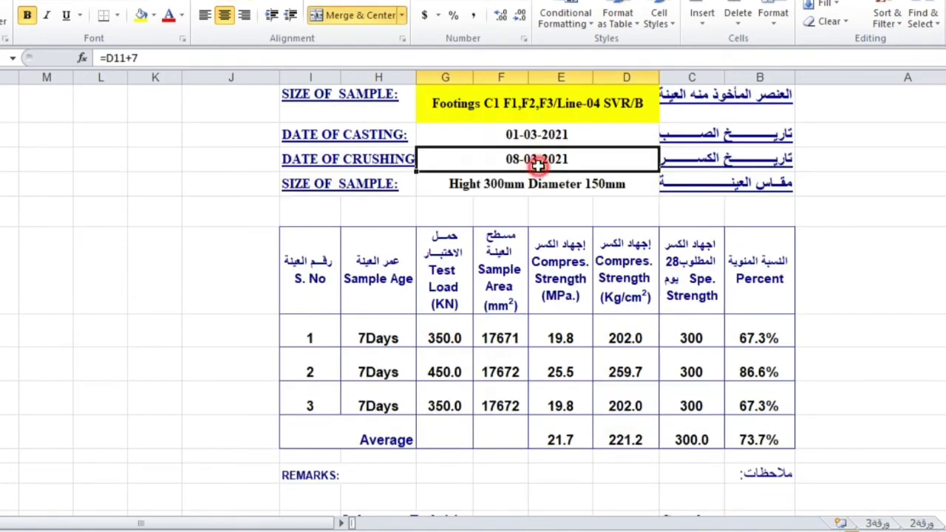
click(439, 363)
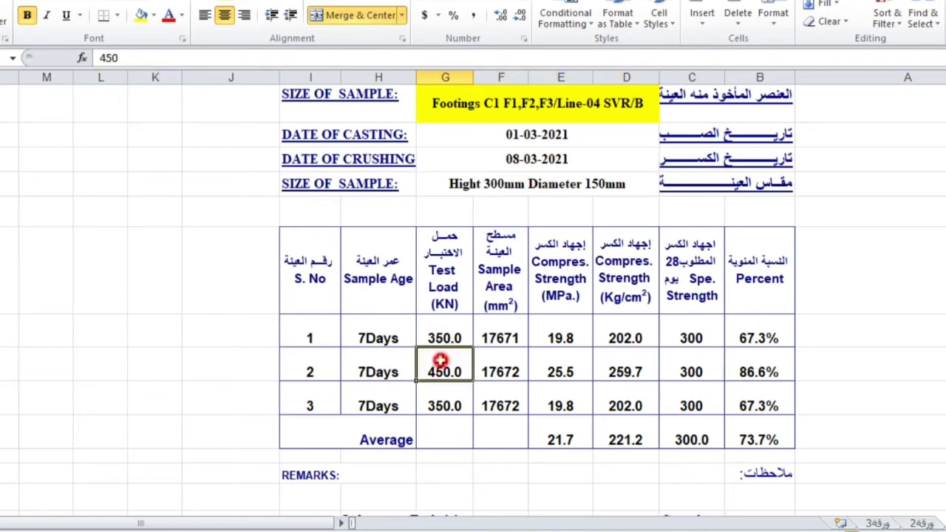
click(375, 340)
click(440, 339)
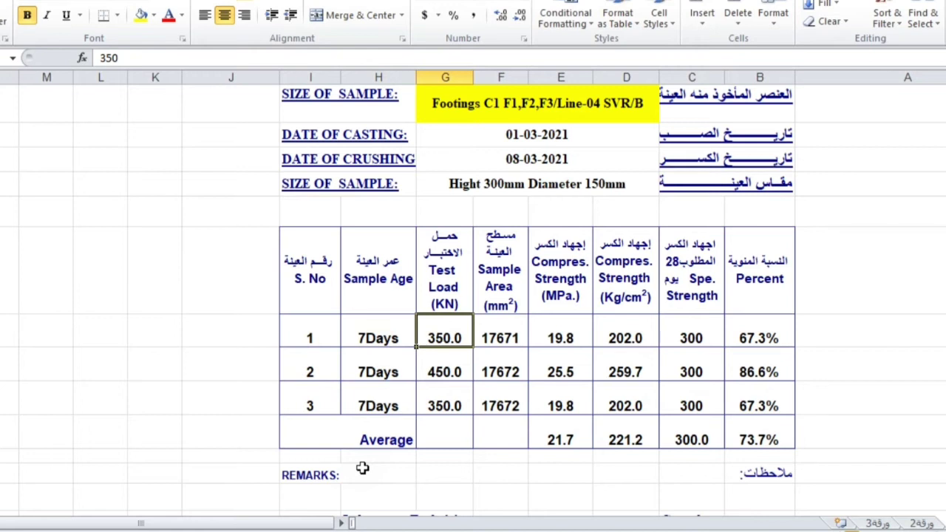
click(748, 340)
Set the test loads to 400 KN for sample 1 and 450 KN for sample 2, and check the Average row
click(441, 339)
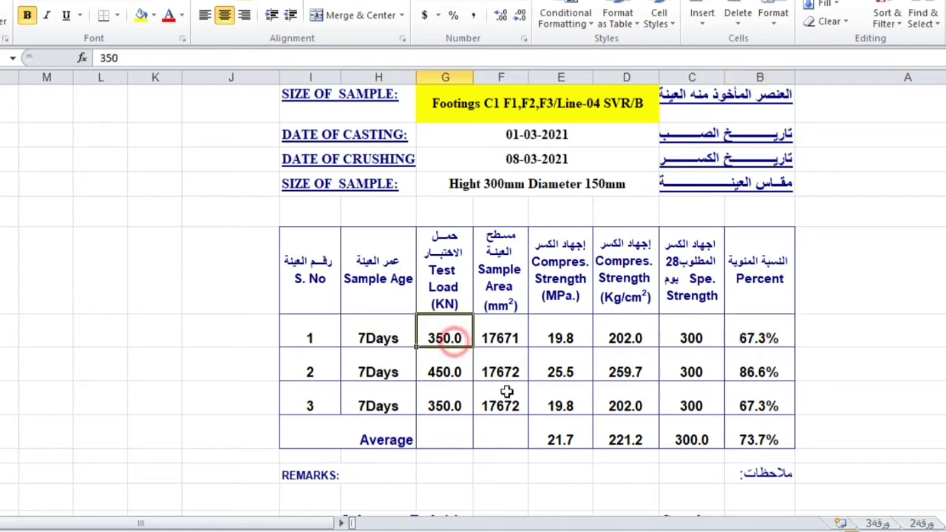
text(400)
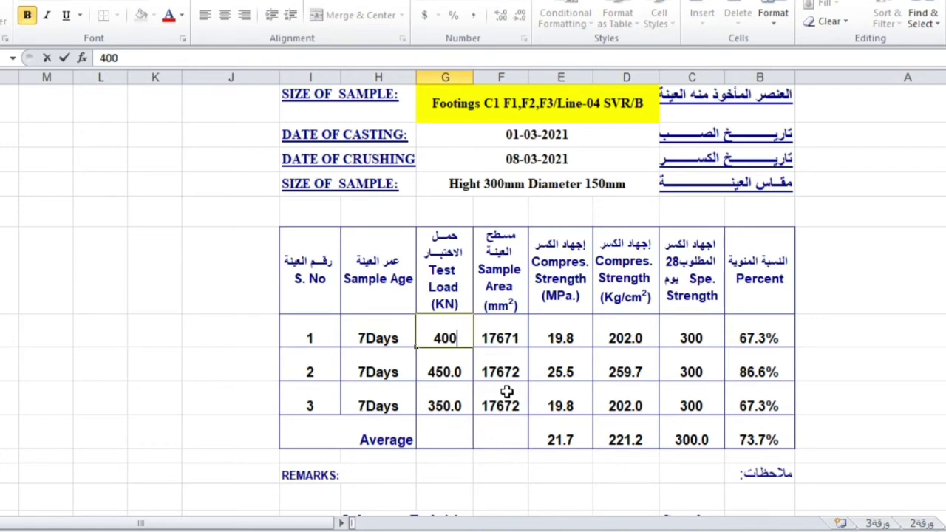
key(Return)
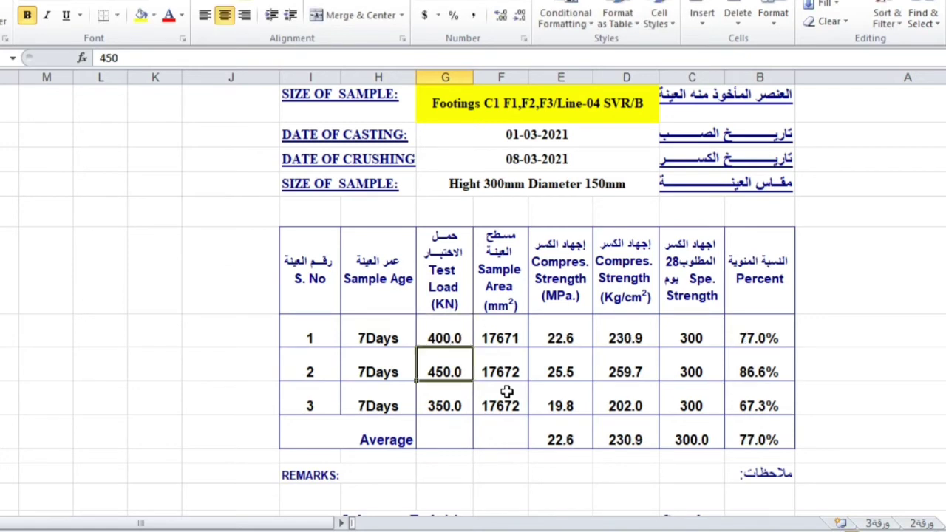
text(1)
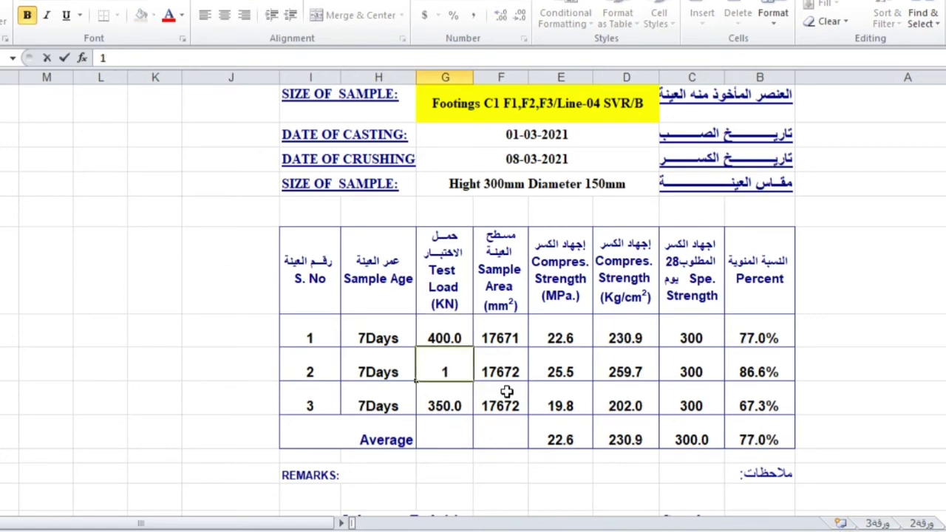
text(450)
key(Return)
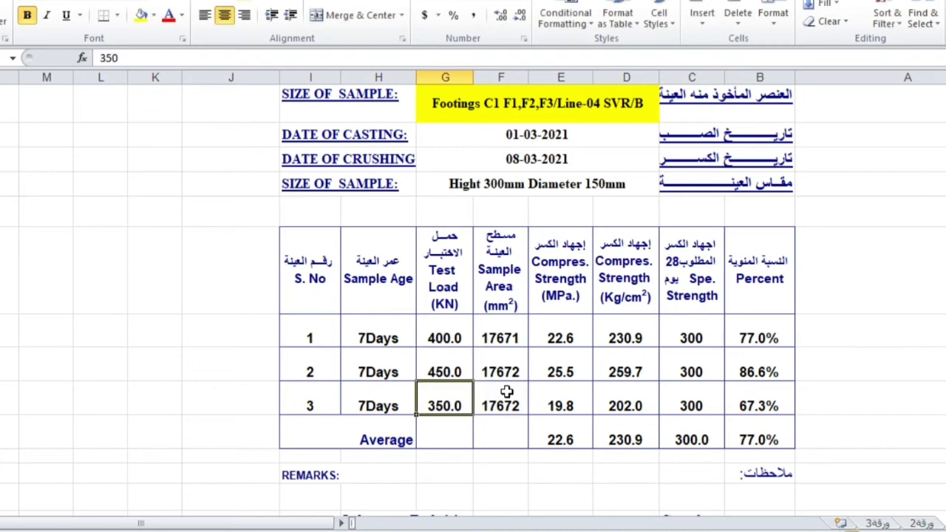
click(573, 431)
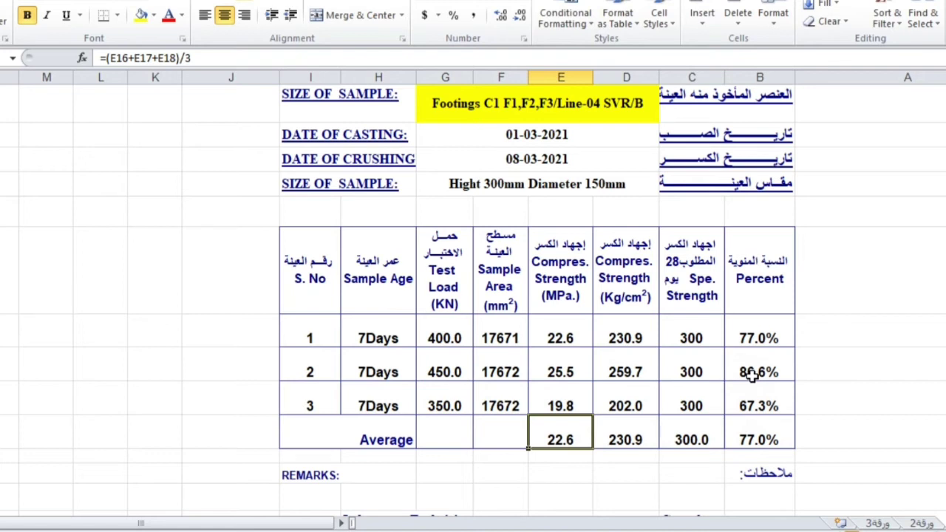
drag(758, 438, 565, 441)
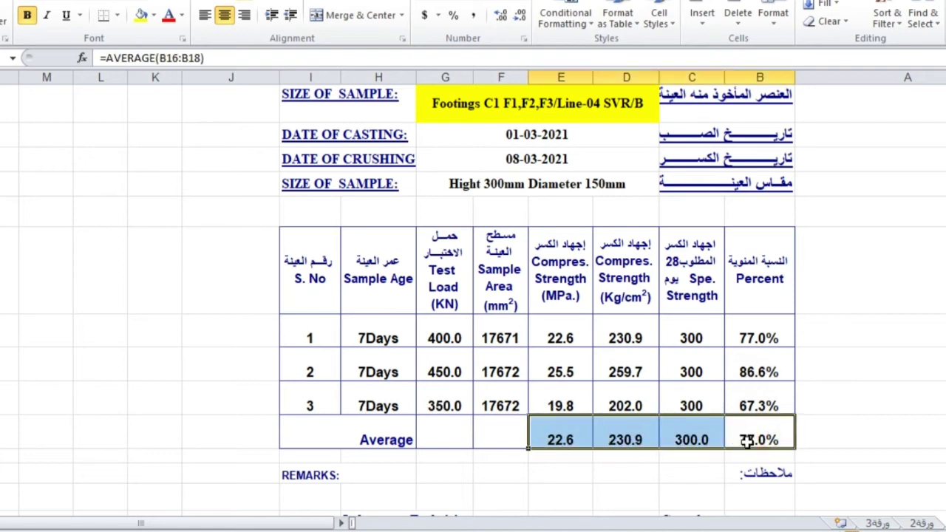
Set the test loads of samples 1, 2 and 3 to 550, 500 and 490 KN
click(444, 337)
text(5500)
key(BackSpace)
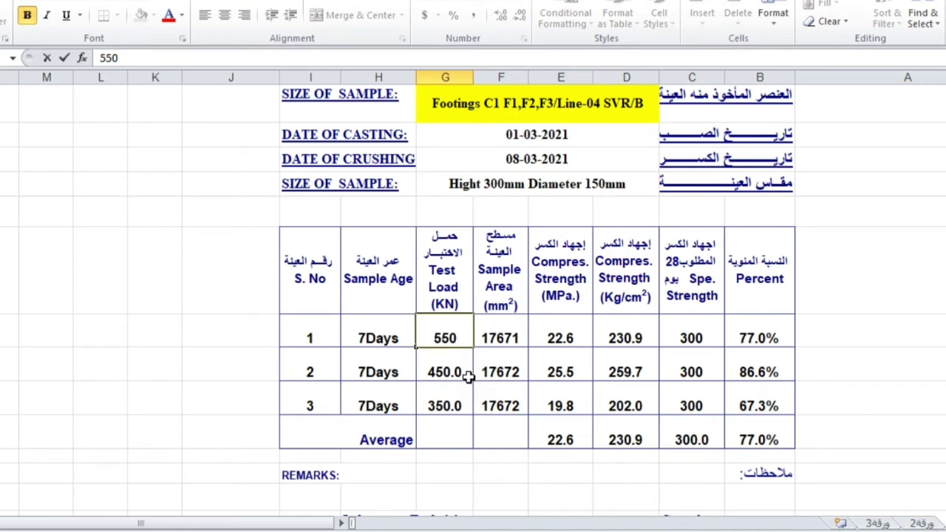
click(453, 372)
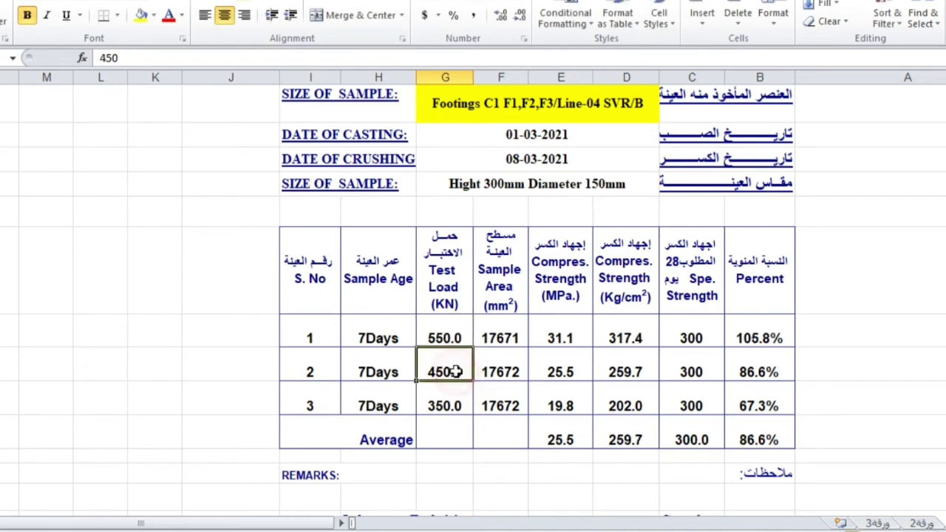
text(500)
key(Return)
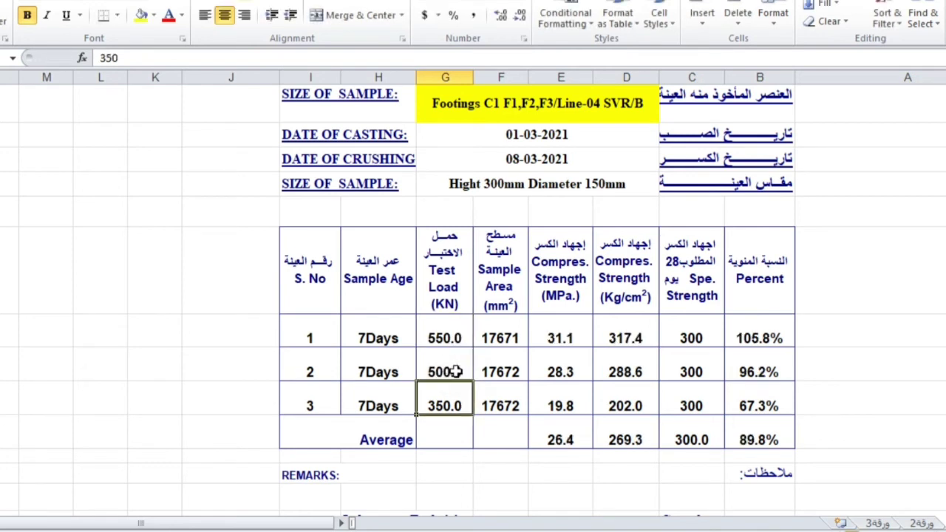
text(4)
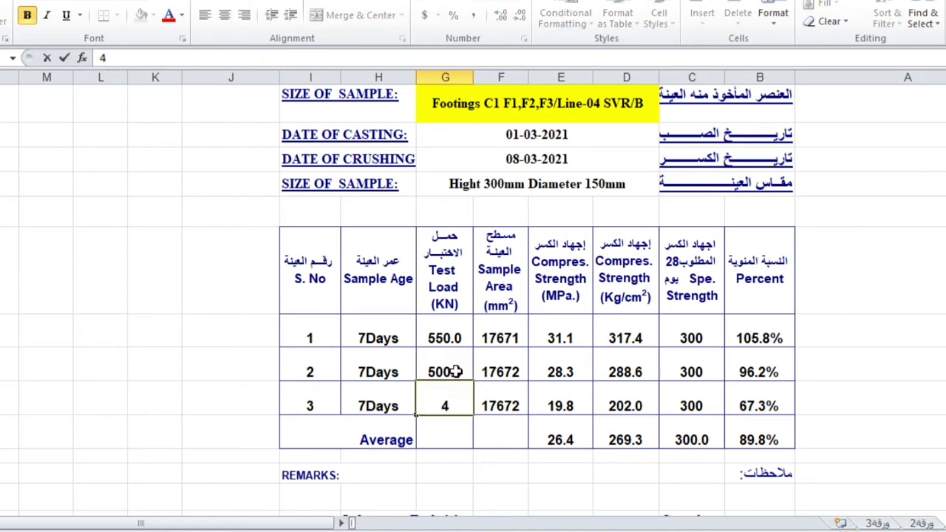
text(90)
click(450, 430)
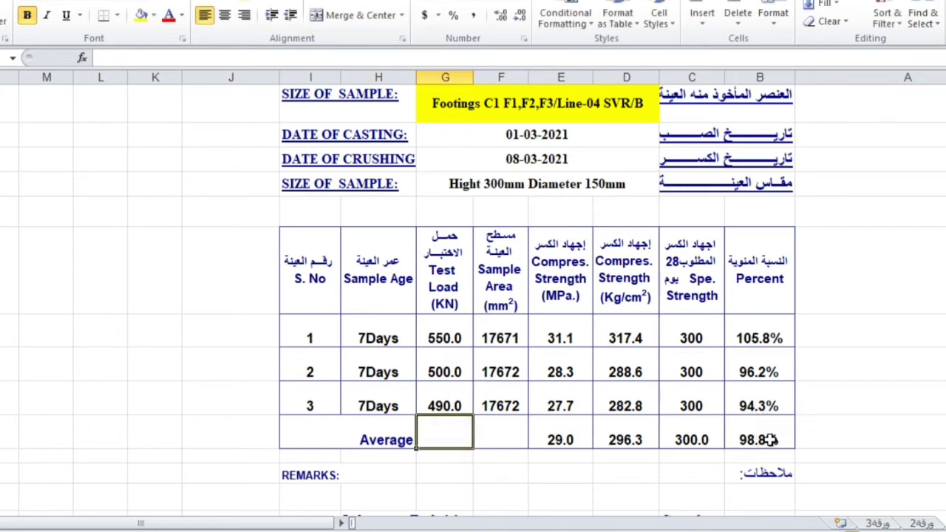
Set the test loads of samples 1, 2 and 3 to 350, 320 and 330 KN, and check the average percent
click(445, 346)
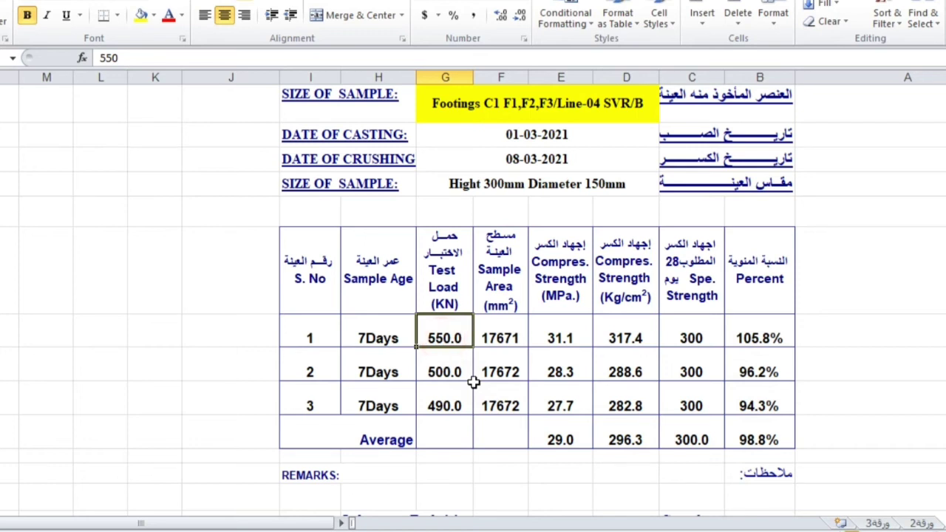
text(350)
key(Return)
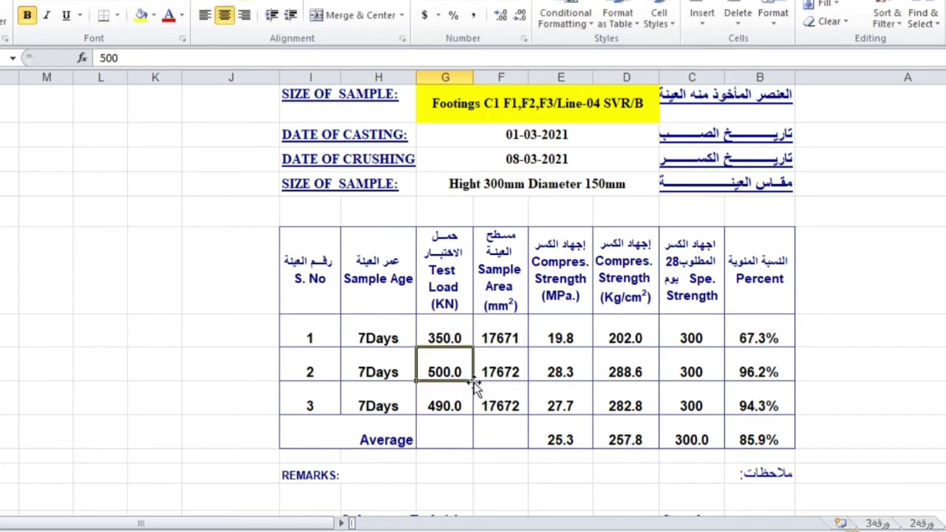
text(320)
key(Return)
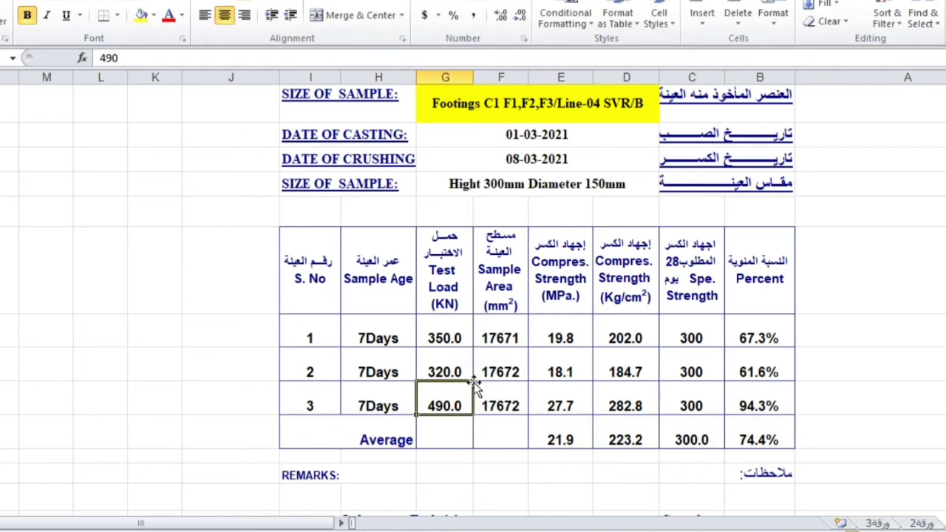
text(330)
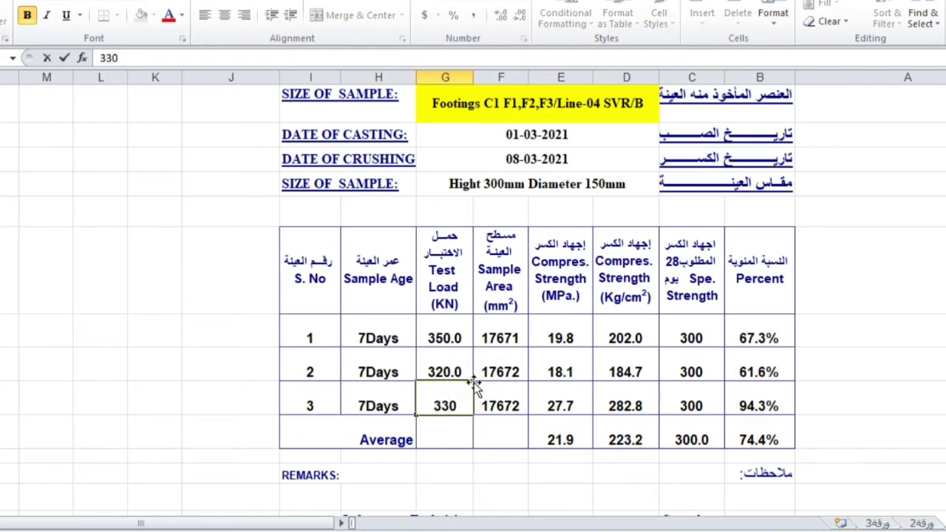
key(Return)
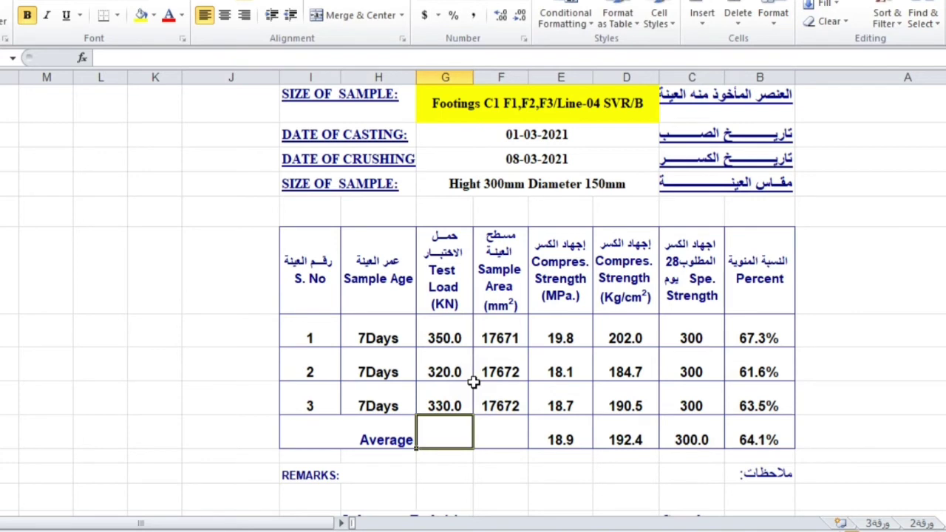
click(762, 431)
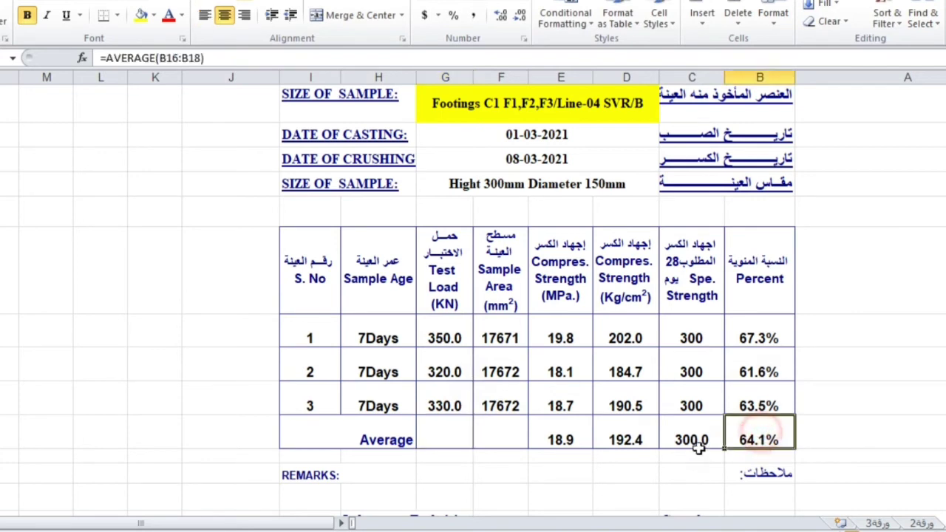
Set the test load of sample 2 to 340 KN
click(441, 366)
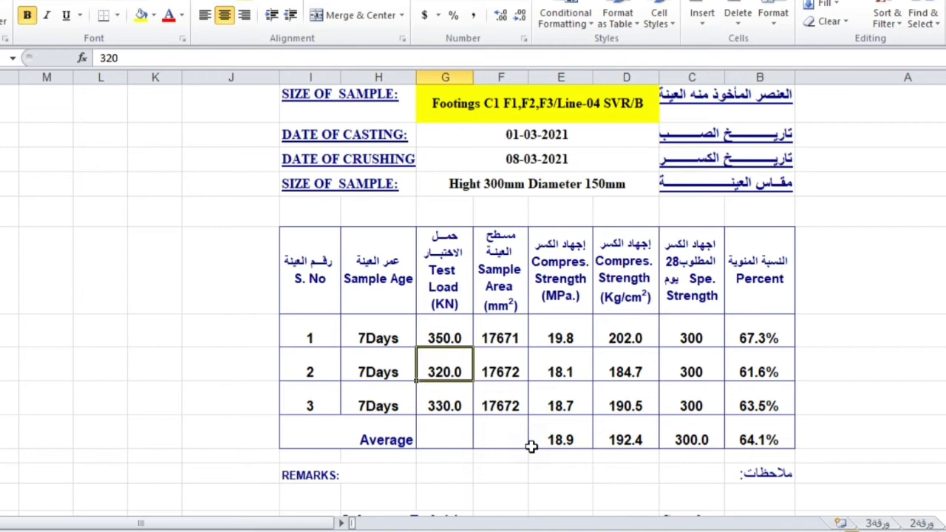
text(340)
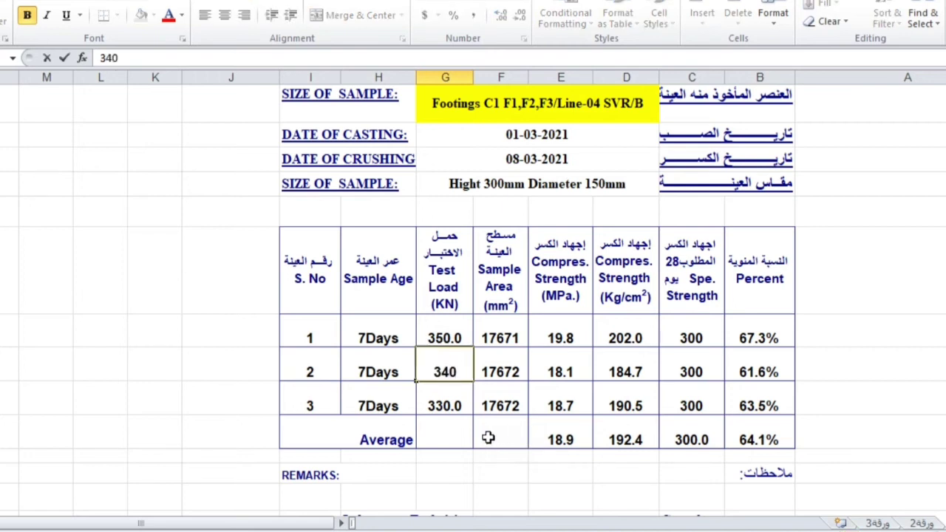
click(444, 406)
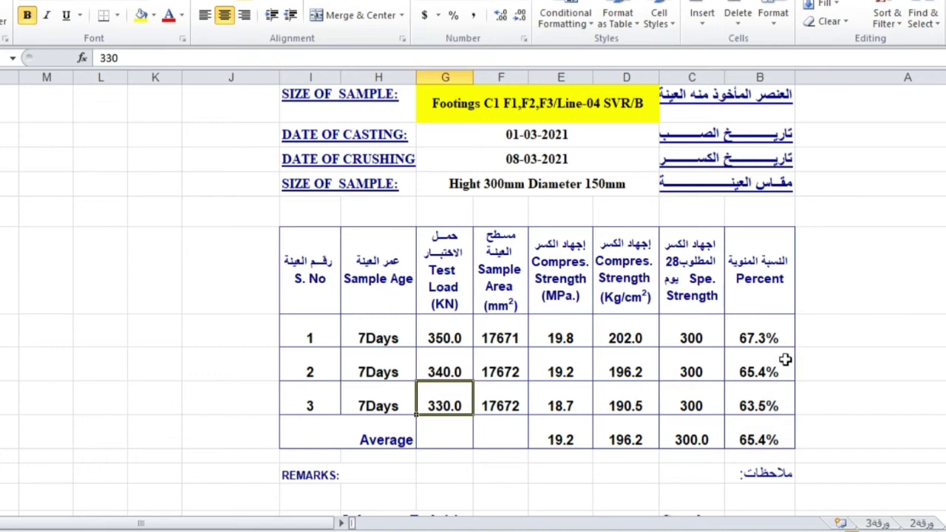
Review the S. No, Sample Age and Test Load columns of the sample table
click(327, 300)
click(373, 297)
click(378, 337)
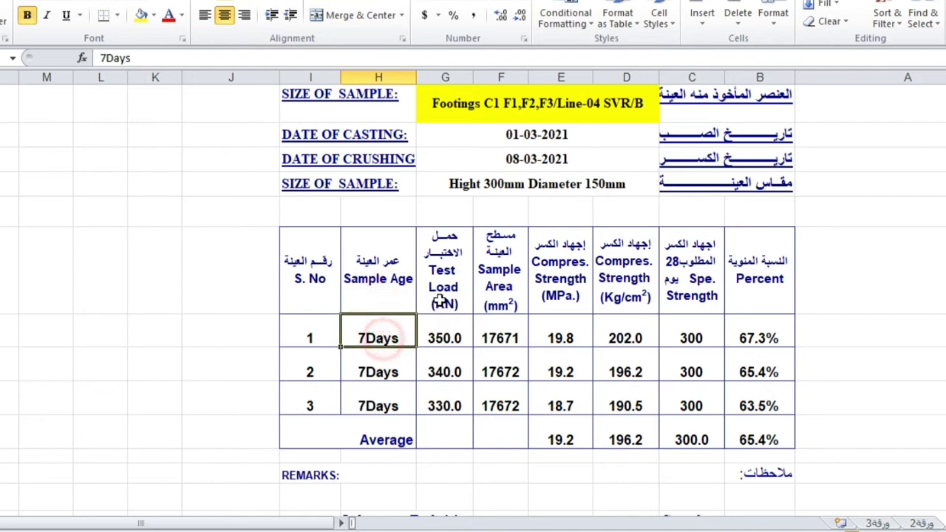
click(441, 299)
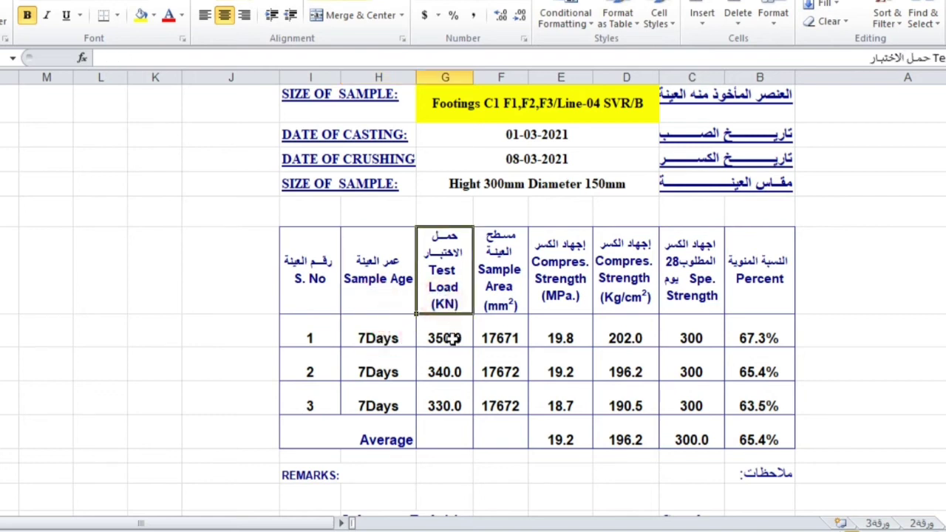
click(446, 339)
click(466, 371)
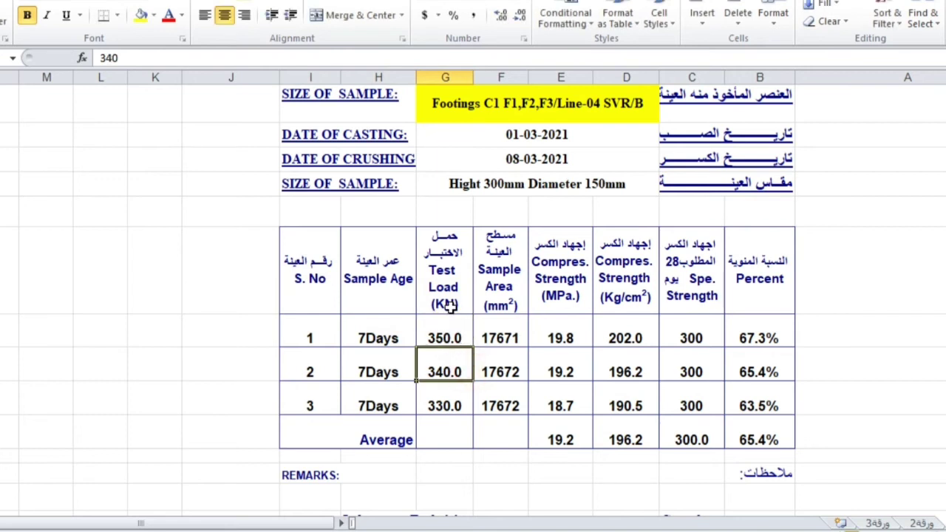
Set the sample area of sample 1 to 17673.73 mm²
click(500, 275)
click(494, 339)
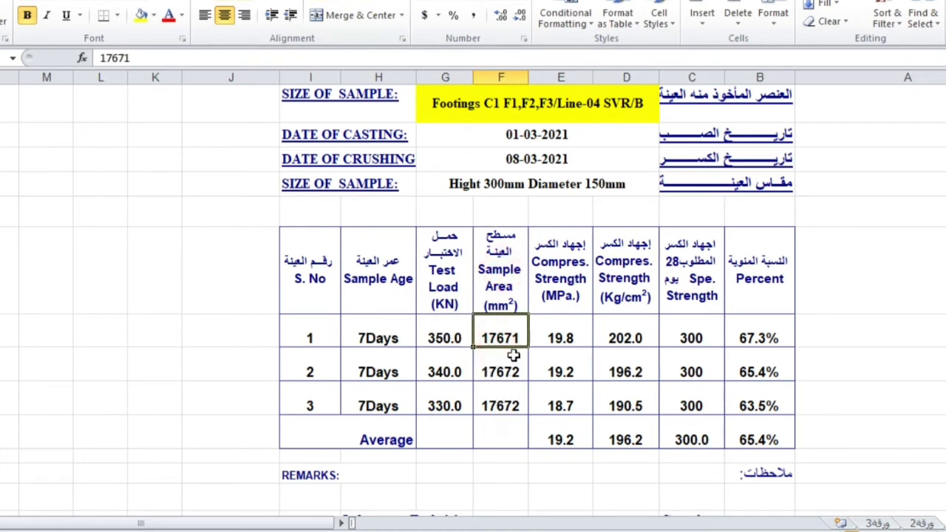
text(17)
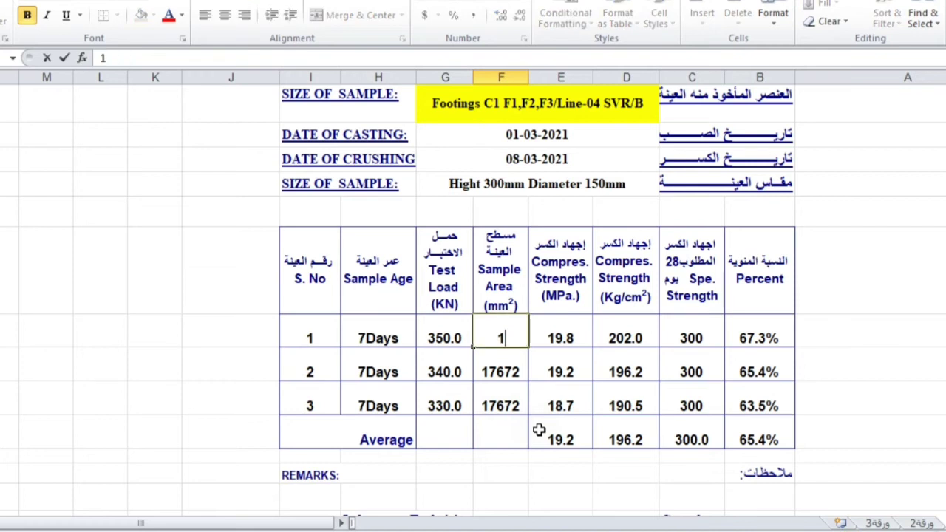
text(673.)
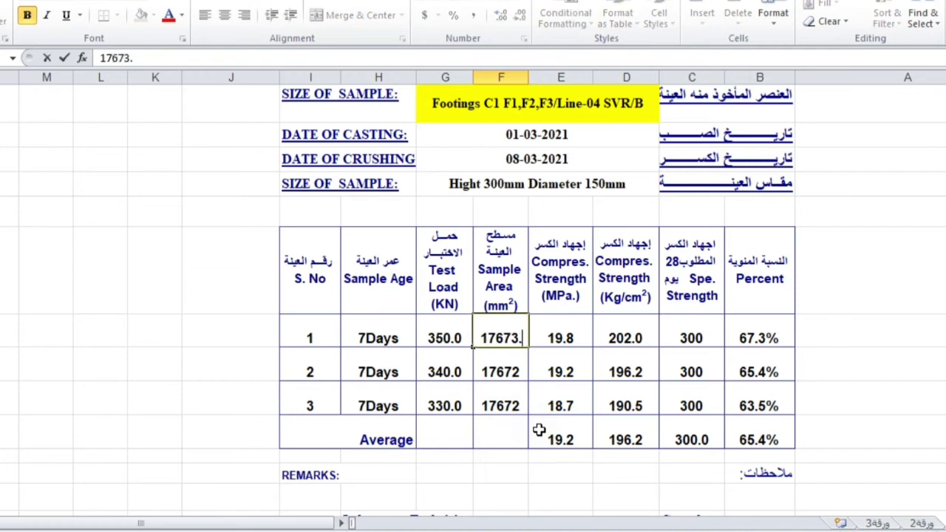
text(73)
click(502, 409)
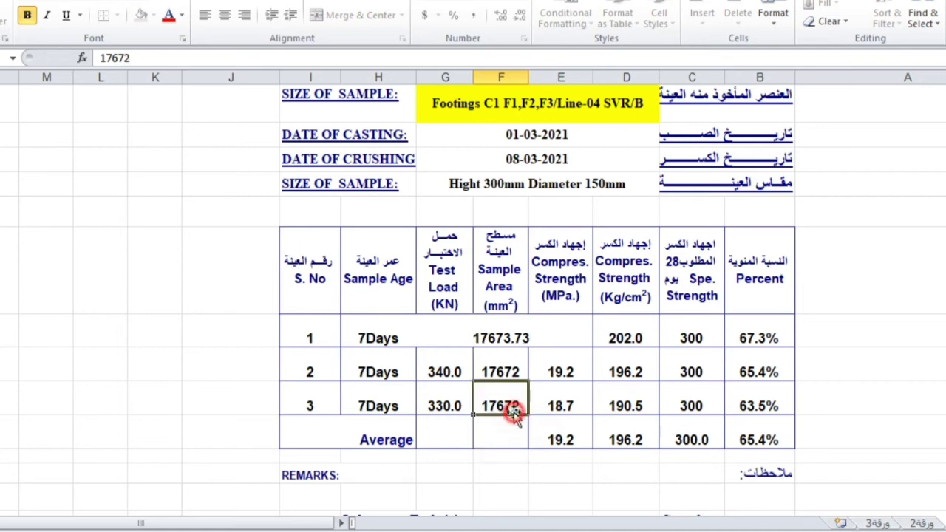
click(511, 339)
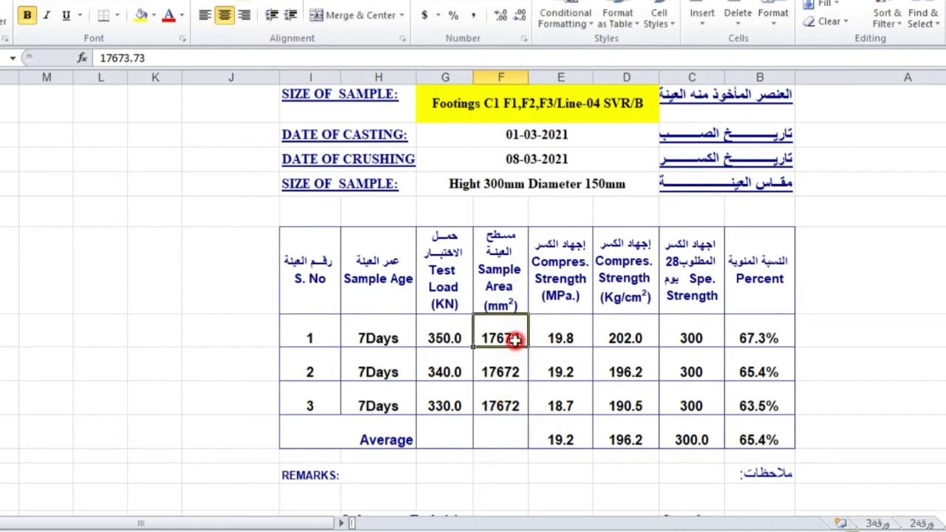
Set the sample areas of samples 2 and 3 to 17673.73 mm²
click(508, 366)
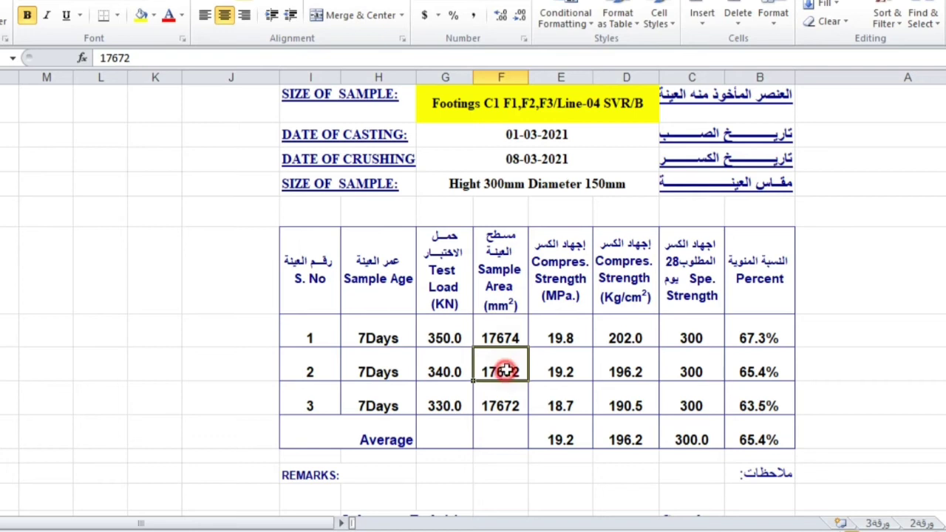
text(17673.)
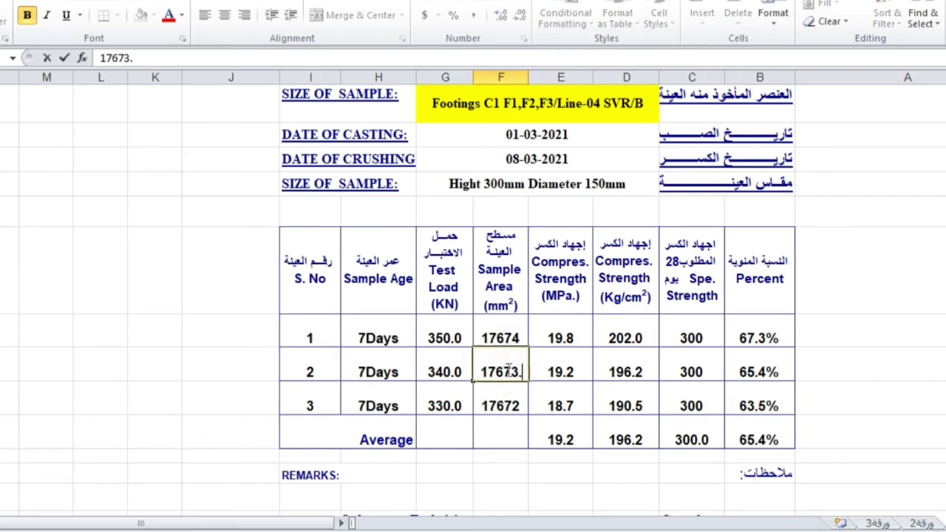
text(73)
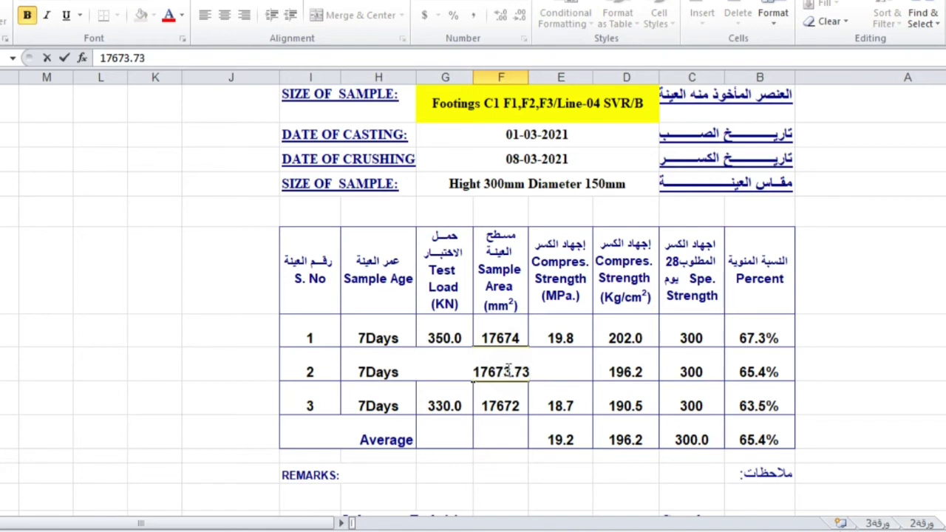
key(Return)
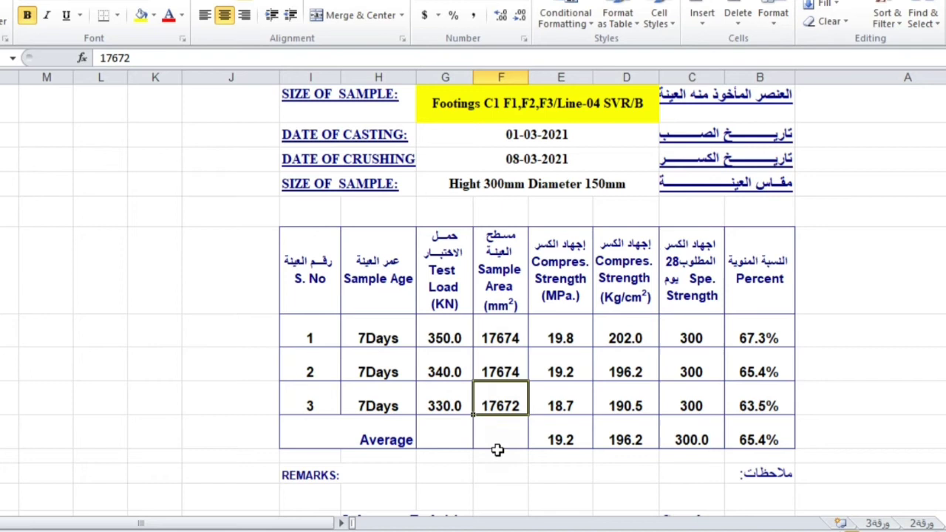
text(176)
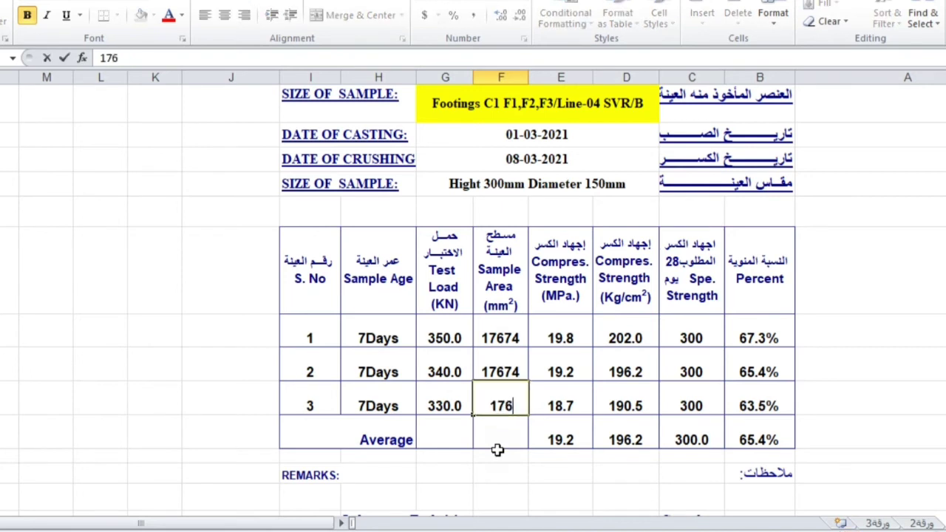
text(73.73)
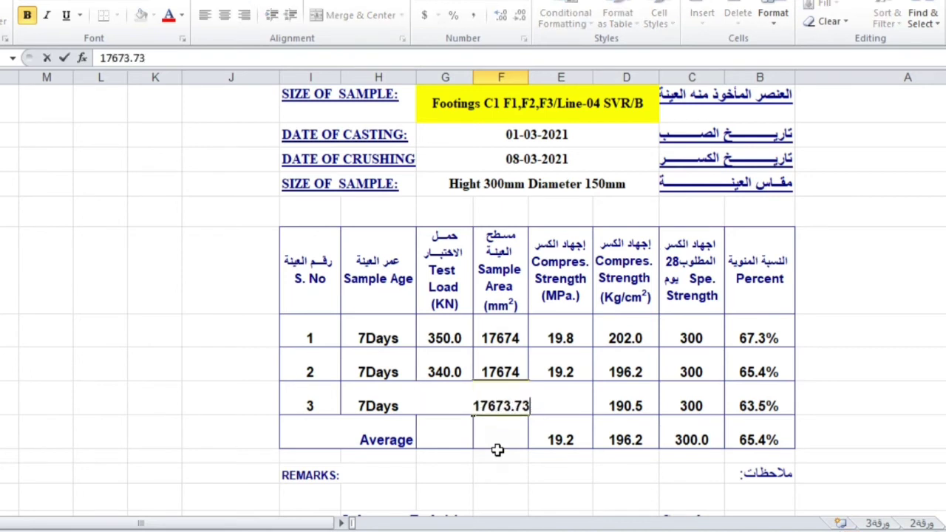
key(Return)
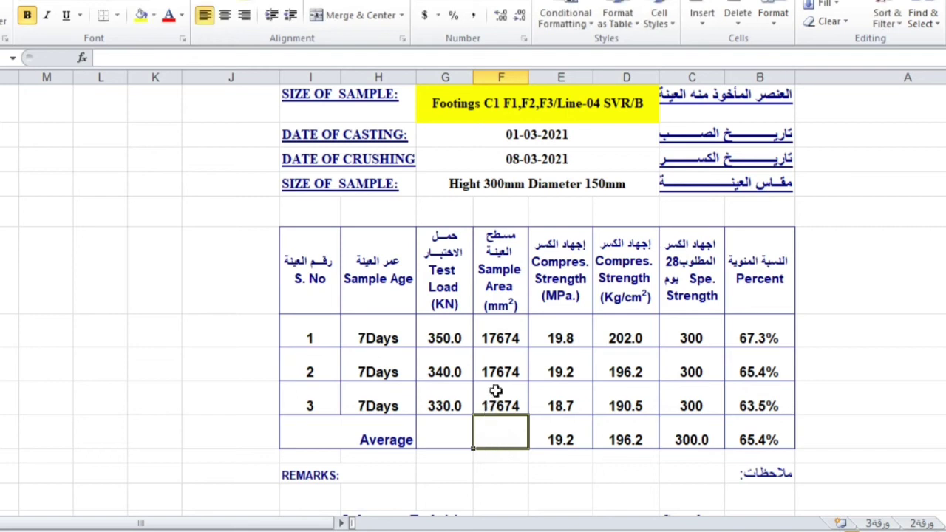
Examine the exact sample area values and the formulas behind the compressive strength in MPa for the samples and their average
click(501, 352)
click(501, 342)
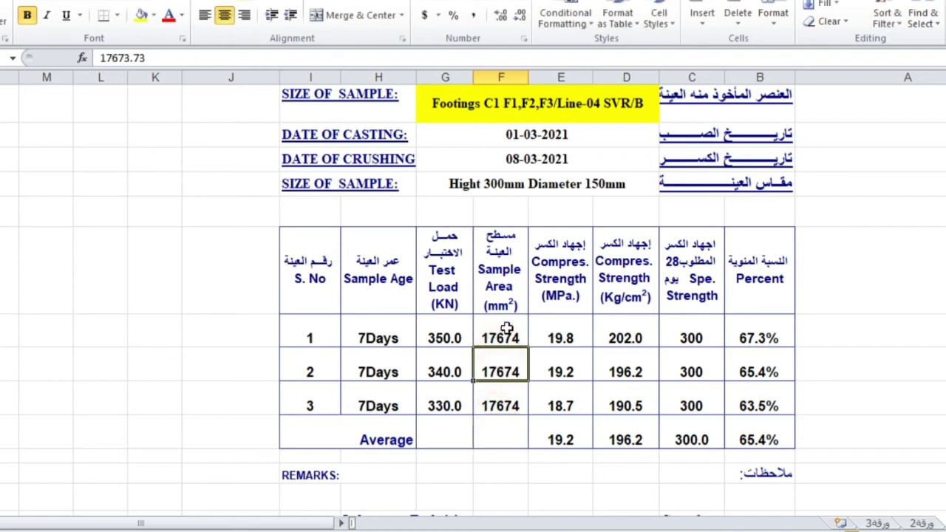
click(150, 57)
drag(149, 57, 101, 58)
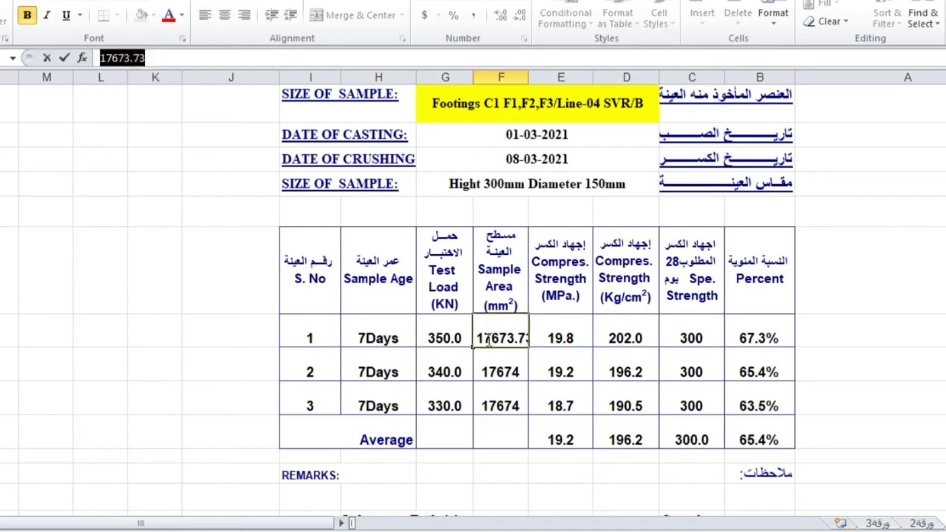
click(506, 369)
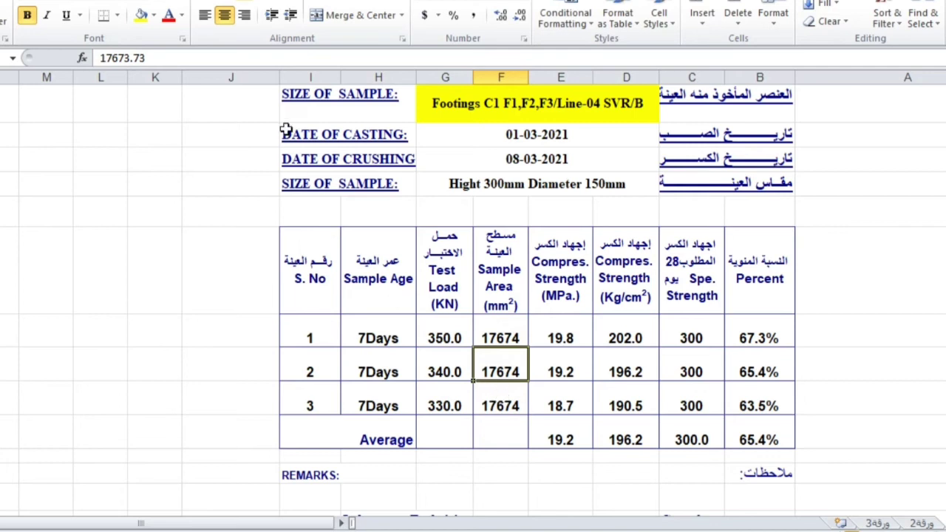
click(555, 350)
click(560, 336)
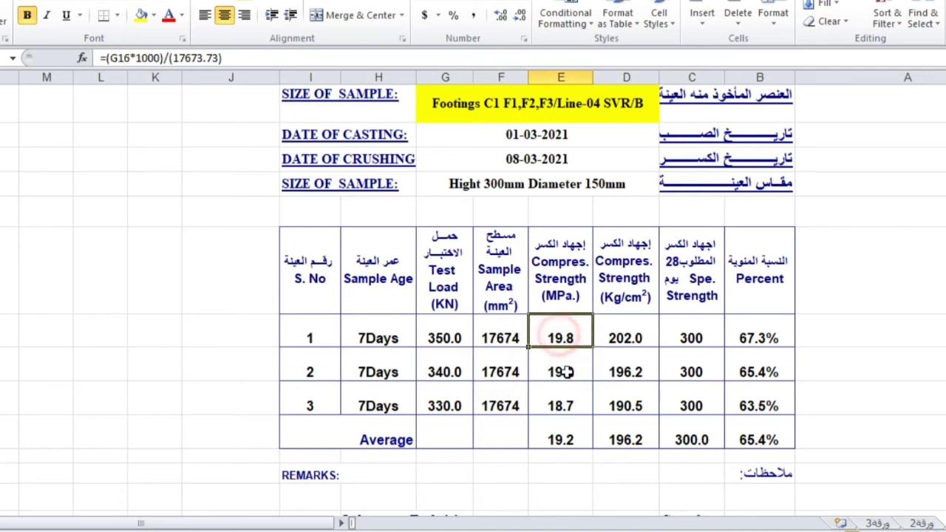
click(564, 372)
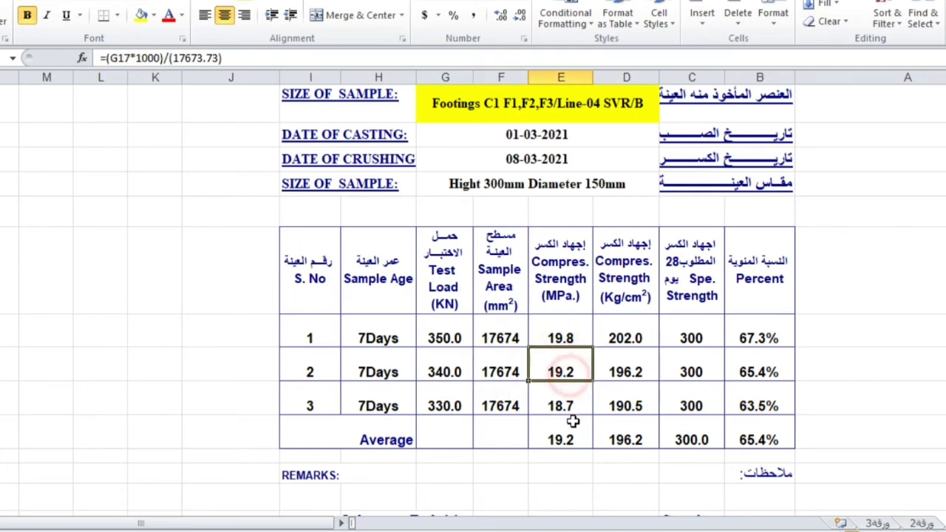
drag(562, 440, 563, 407)
click(692, 338)
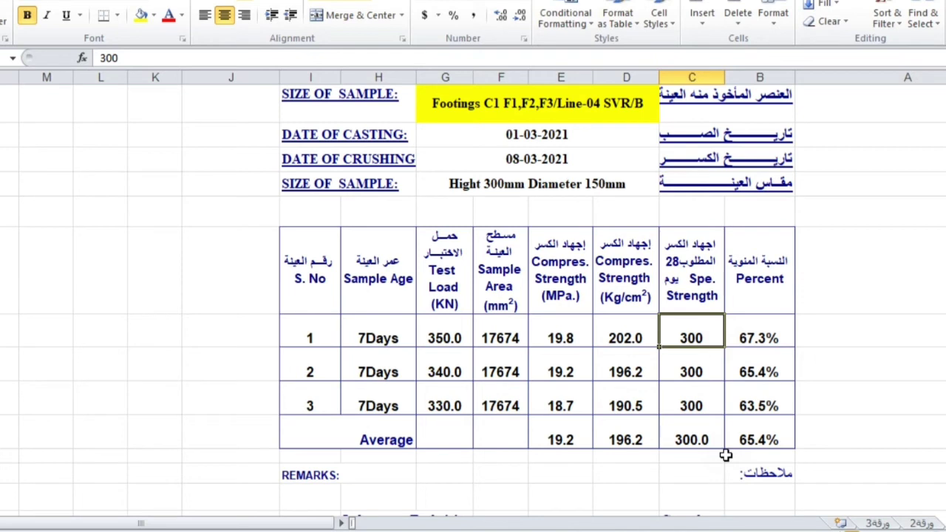
text(2)
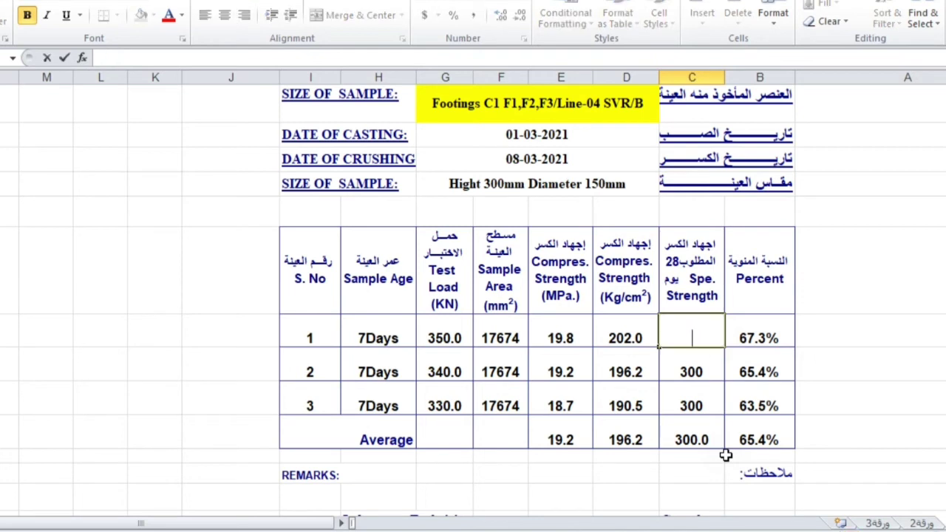
click(450, 338)
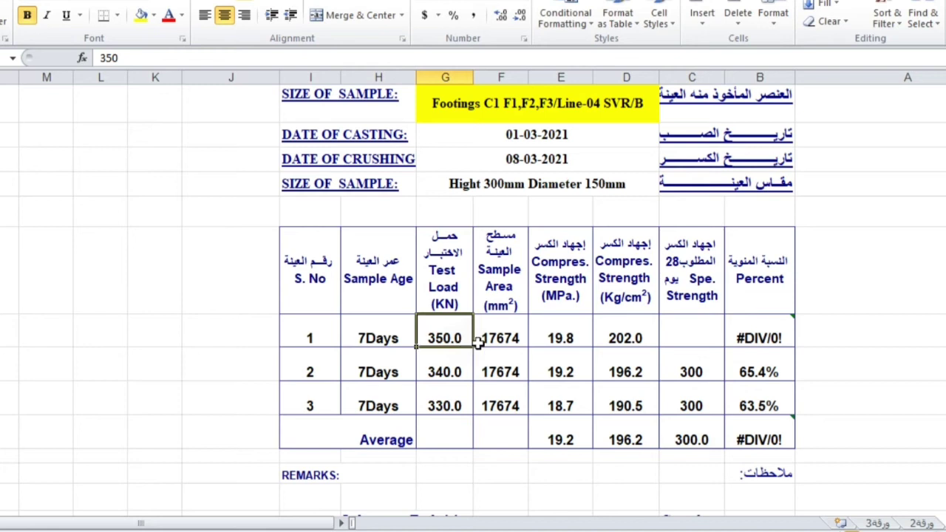
key(ctrl+z)
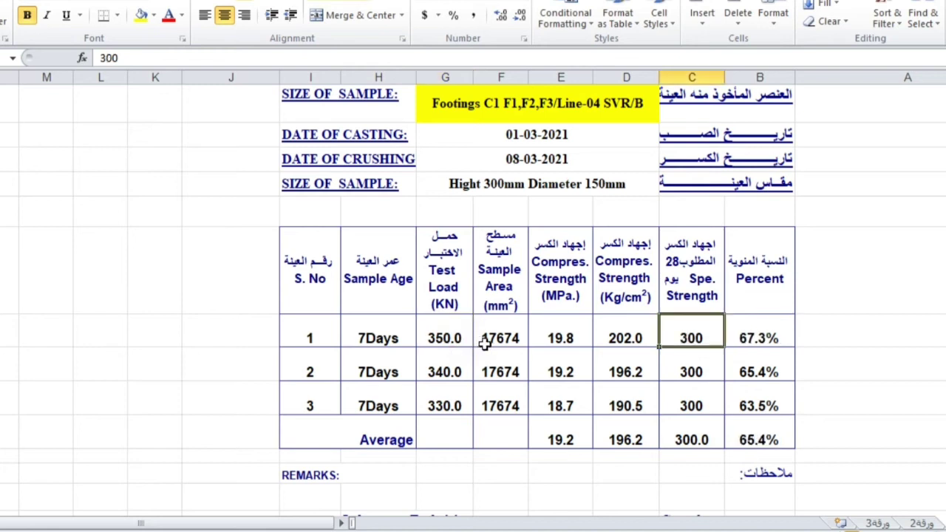
Set the test loads of samples 1, 2 and 3 to 550, 530 and 520 KN
click(445, 337)
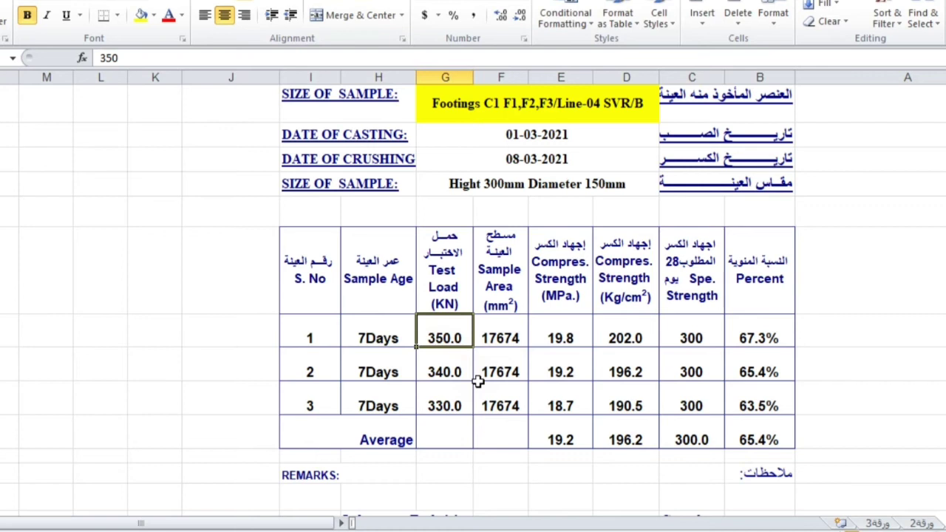
text(550)
key(Return)
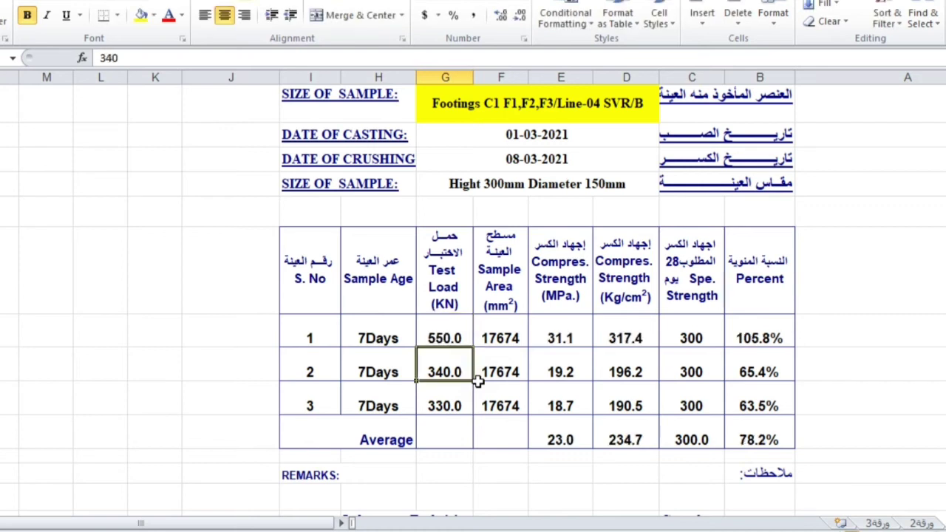
text(52)
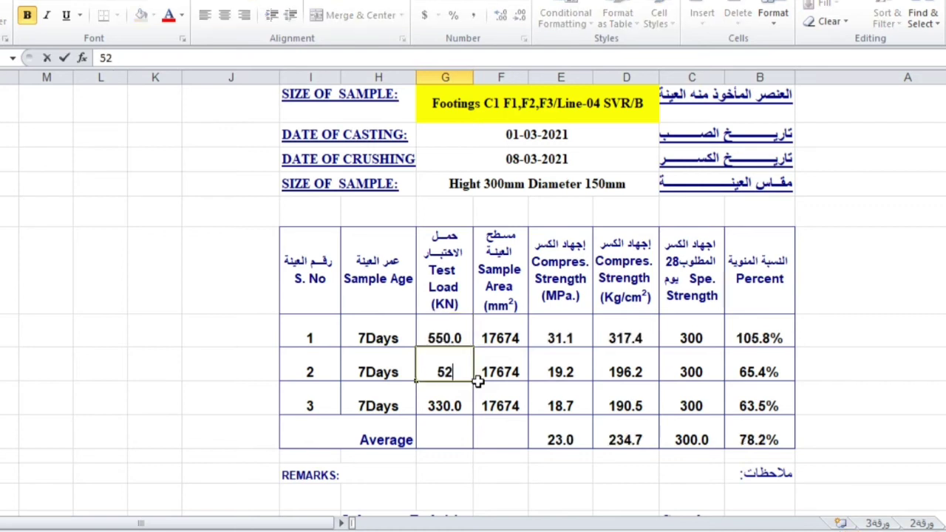
key(BackSpace)
text(30)
key(Return)
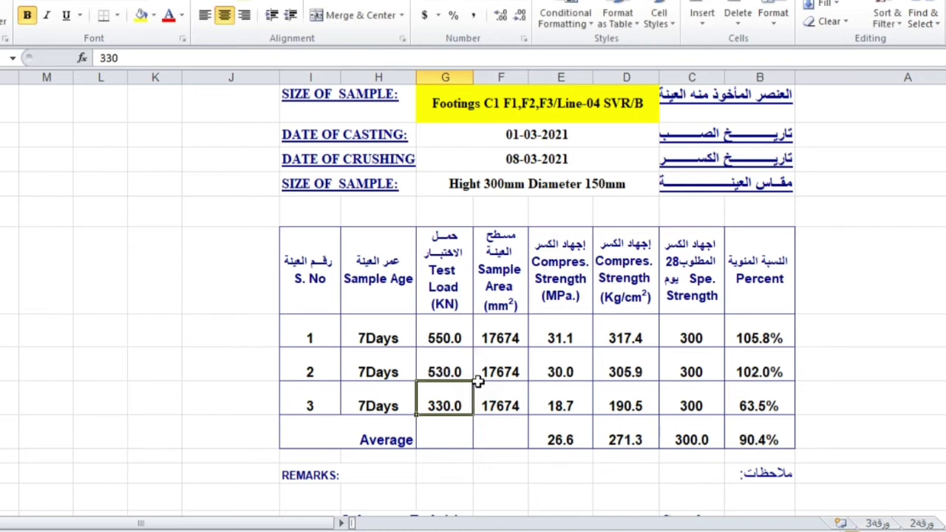
text(520)
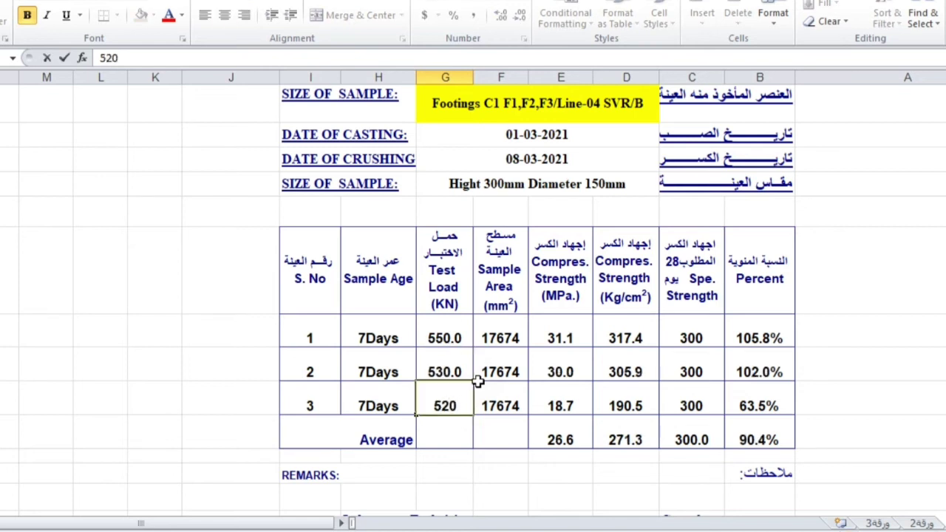
Set the specified 28-day strength of samples 1, 2 and 3 to 350
click(679, 334)
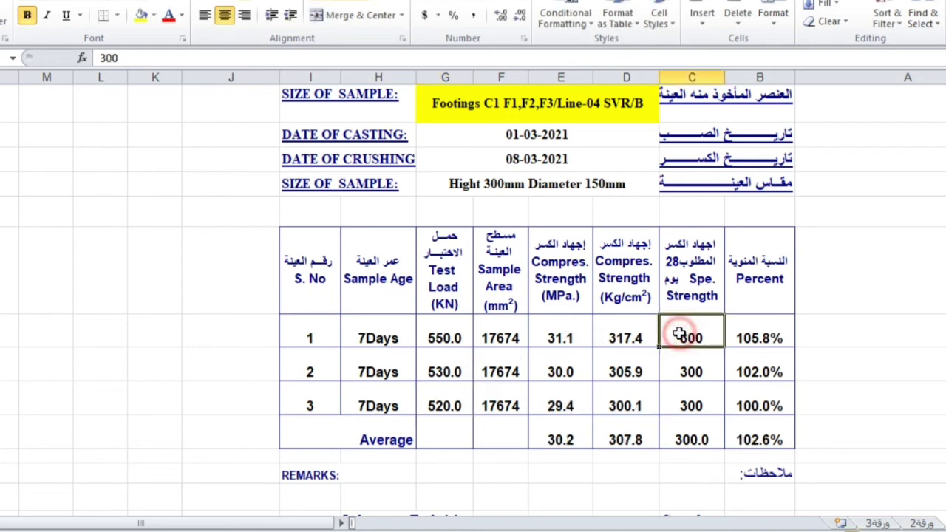
text(3500)
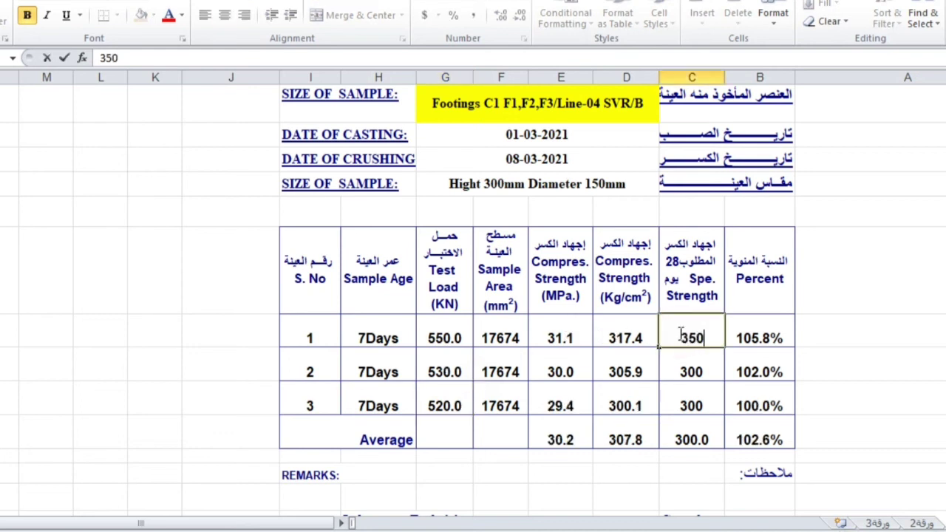
key(BackSpace)
click(693, 371)
text(350)
click(695, 407)
text(350)
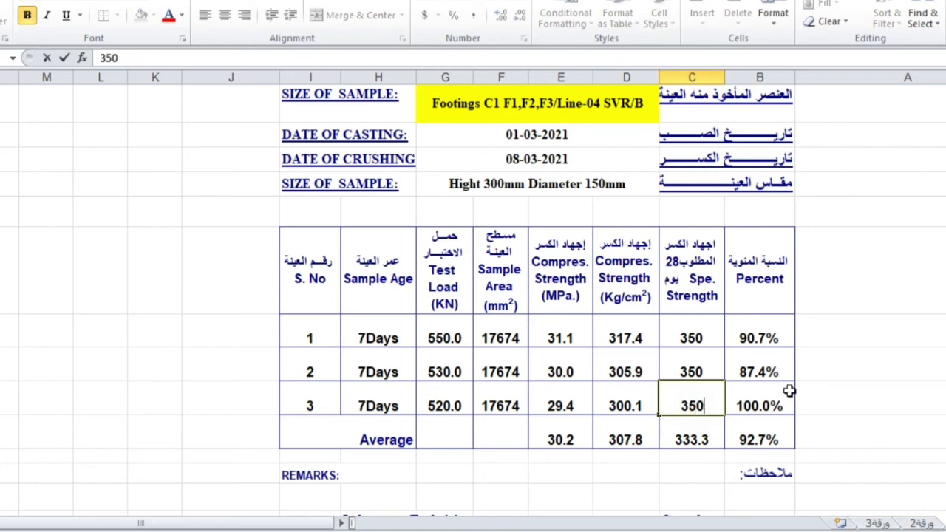
click(823, 386)
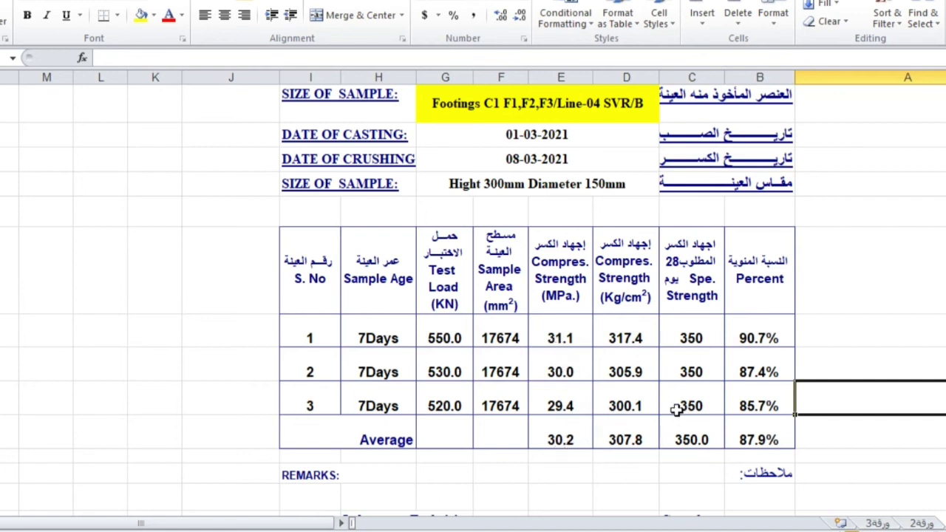
Change sample 1's compressive strength formula in Kg/cm² to =E16*10 and copy it down to samples 2 and 3
click(841, 295)
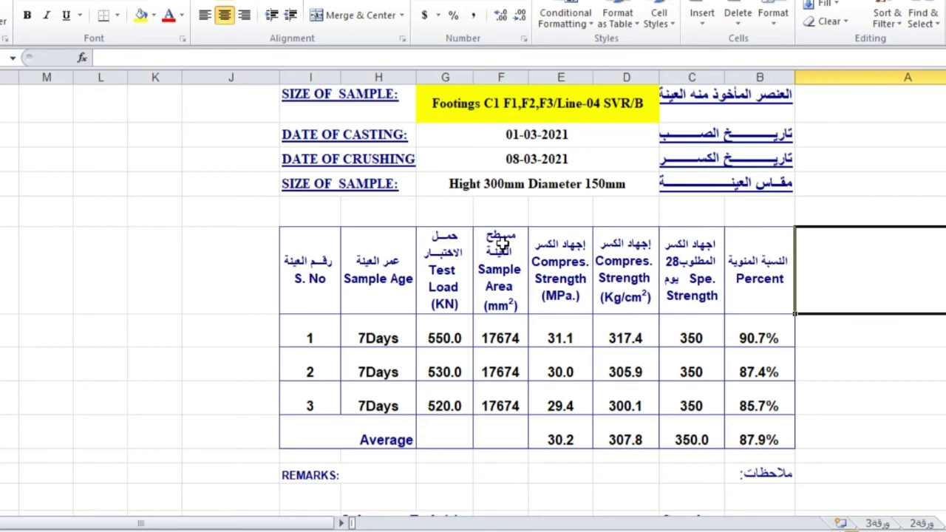
scroll(484, 318, up, 1)
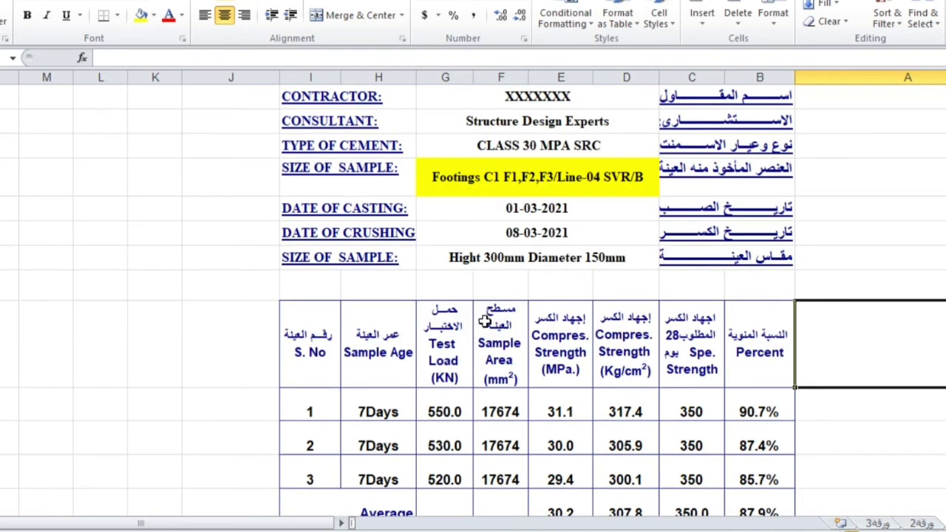
scroll(484, 319, down, 1)
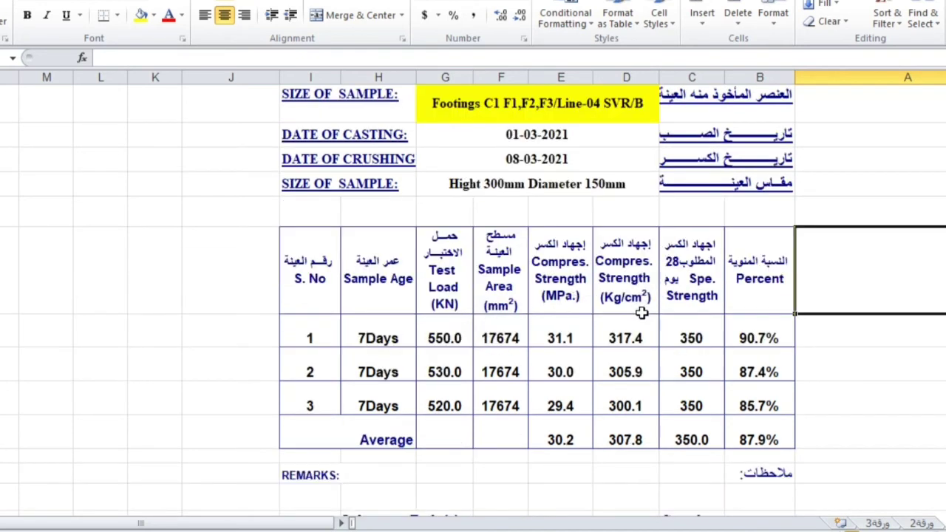
click(629, 334)
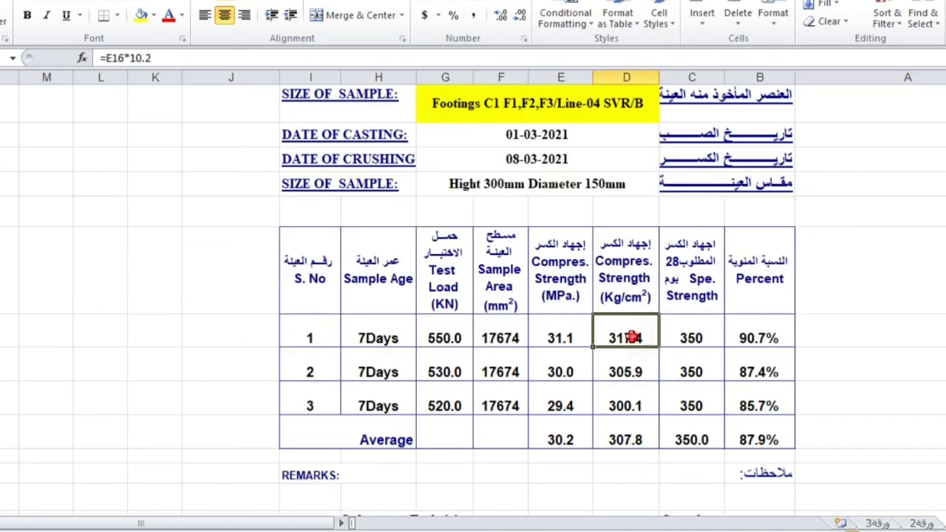
click(158, 59)
key(shift+Left)
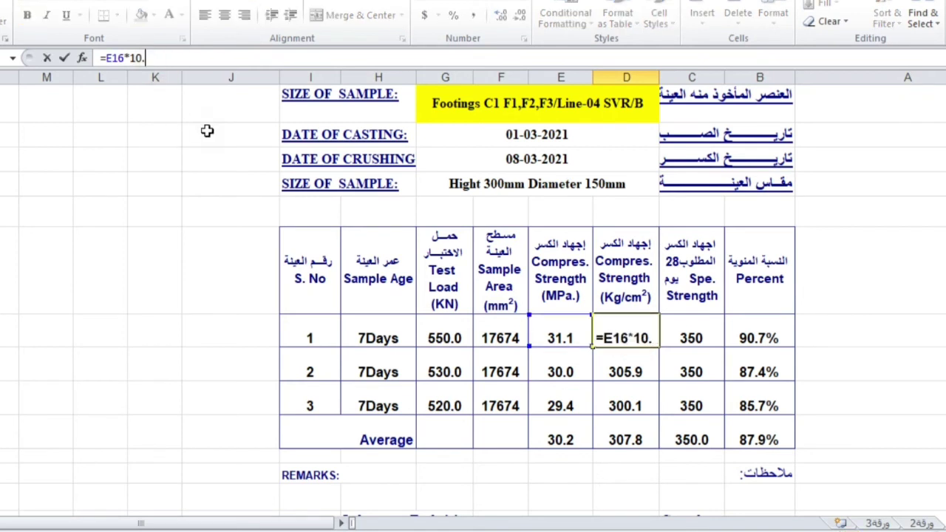
click(624, 365)
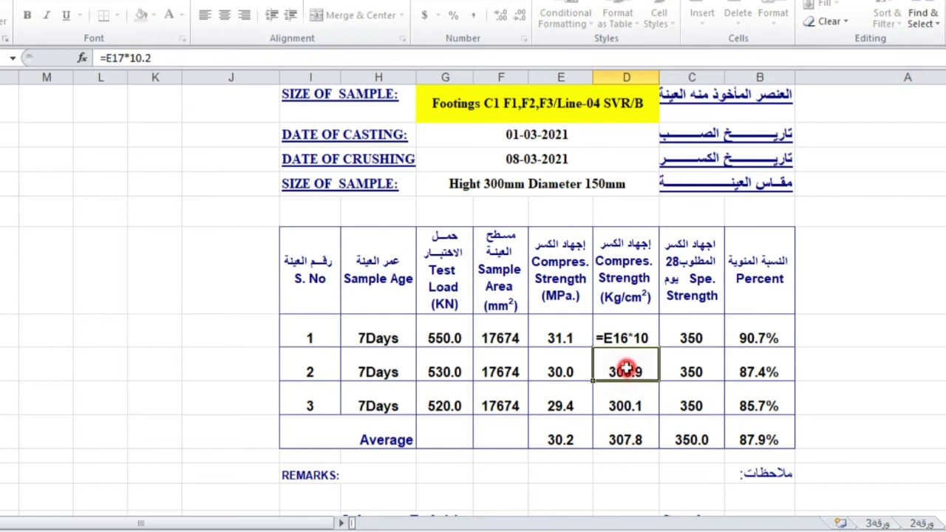
click(603, 334)
drag(593, 349, 602, 405)
click(614, 370)
click(621, 337)
click(554, 340)
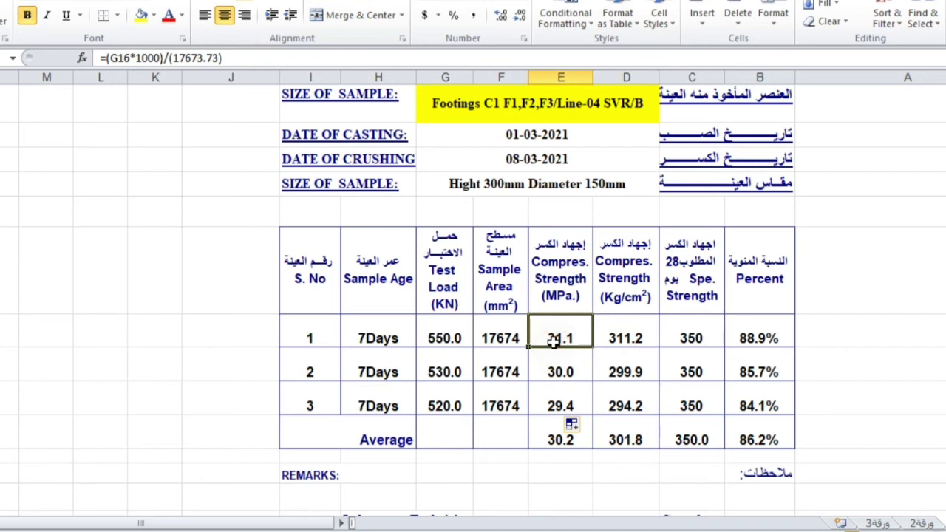
click(626, 338)
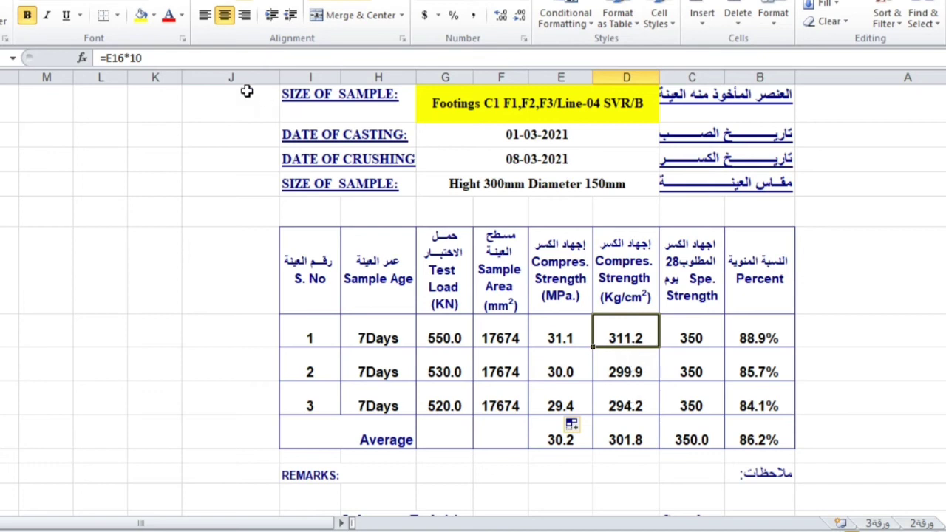
drag(188, 61, 96, 61)
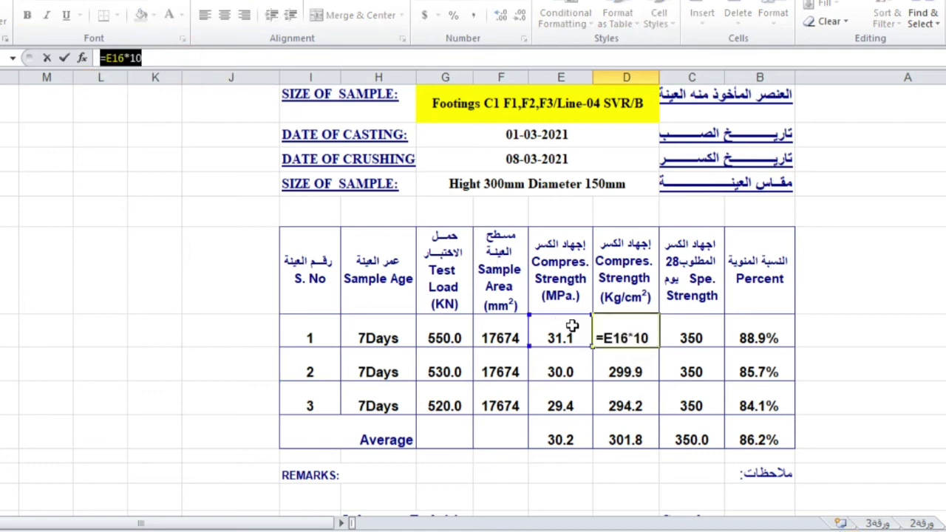
text(=)
click(625, 362)
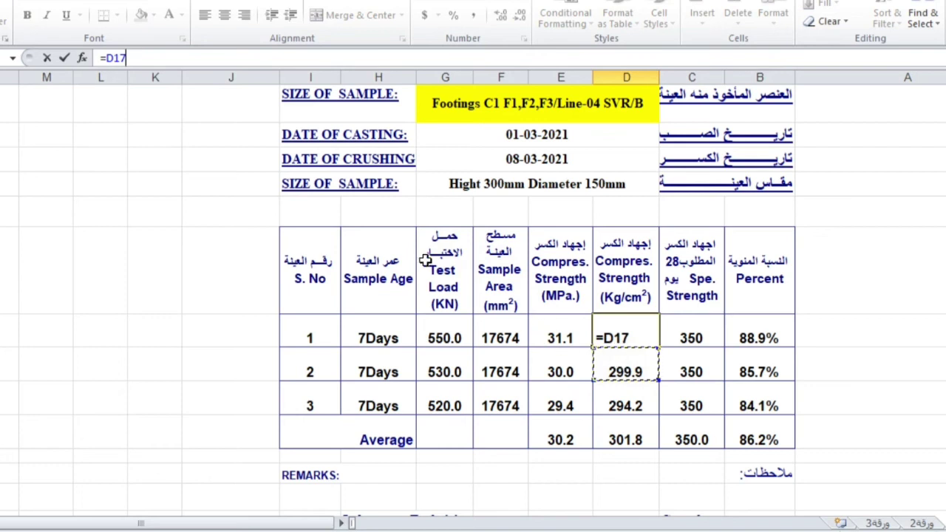
key(Escape)
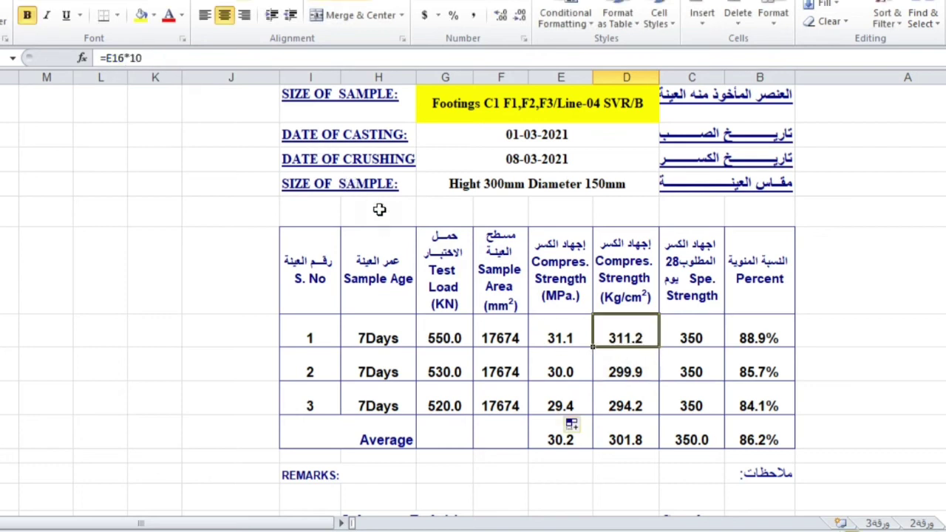
Examine the formulas behind sample 2's Kg/cm² strength and sample 1's percentage, and dismiss the Office activation wizard
click(624, 363)
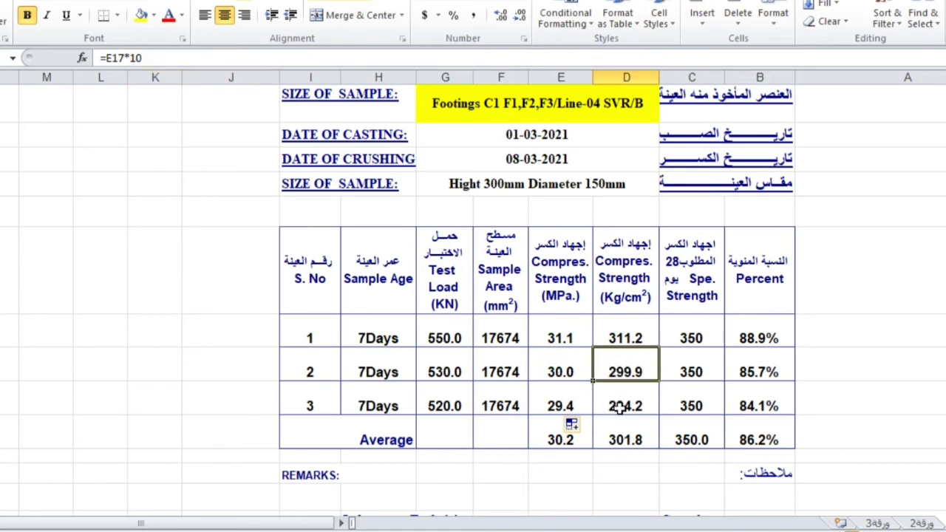
click(673, 391)
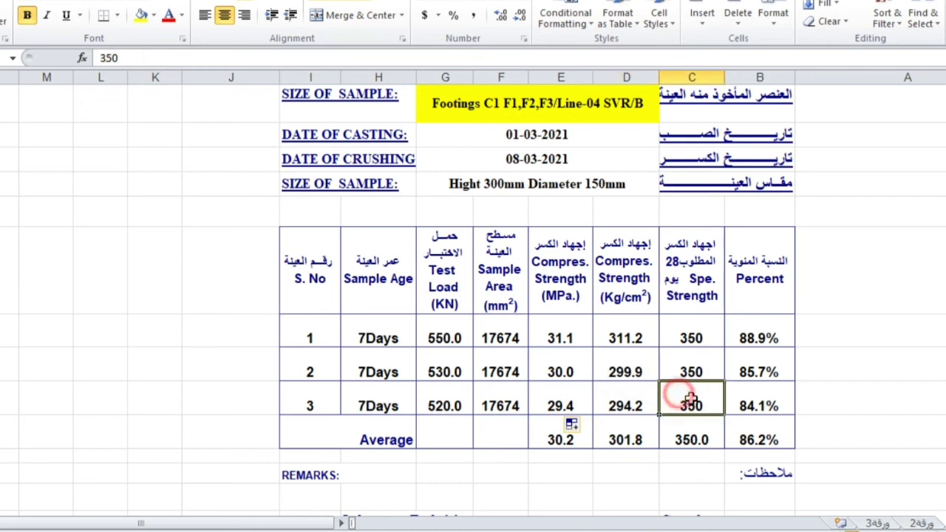
click(748, 345)
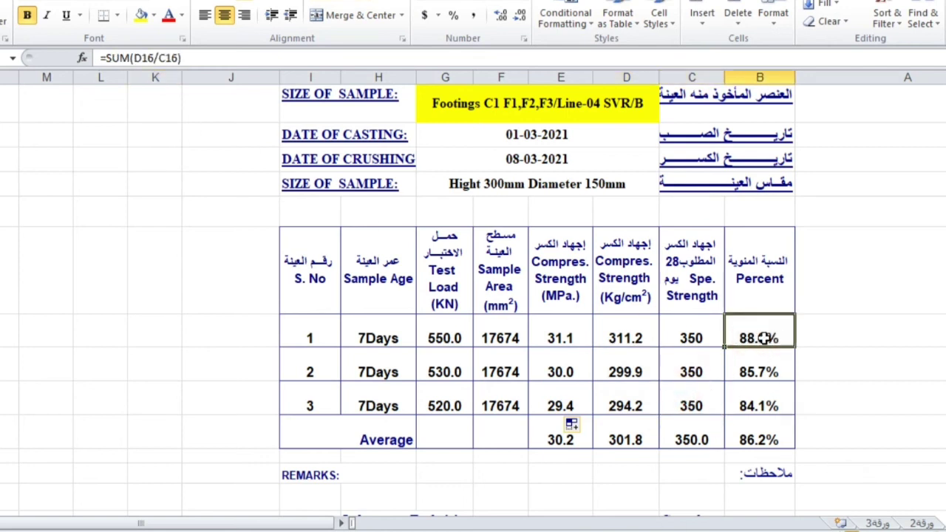
click(898, 332)
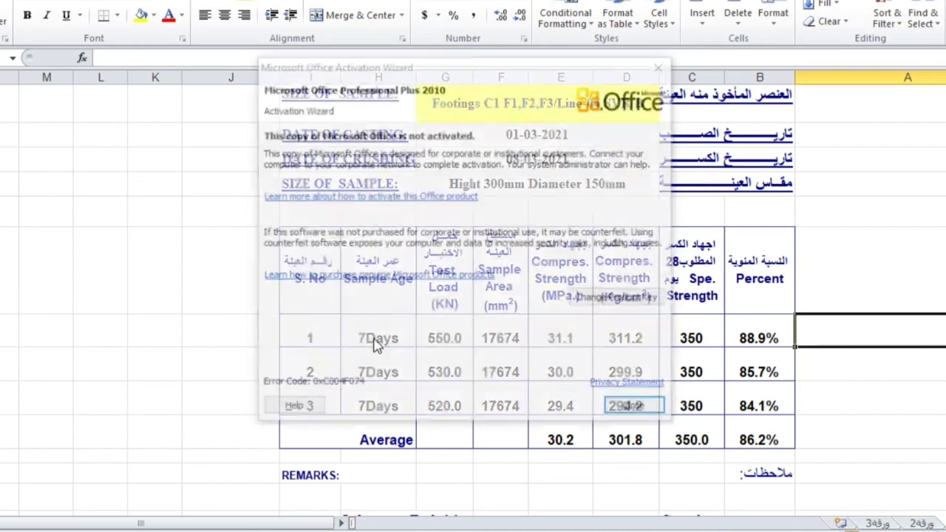
click(634, 409)
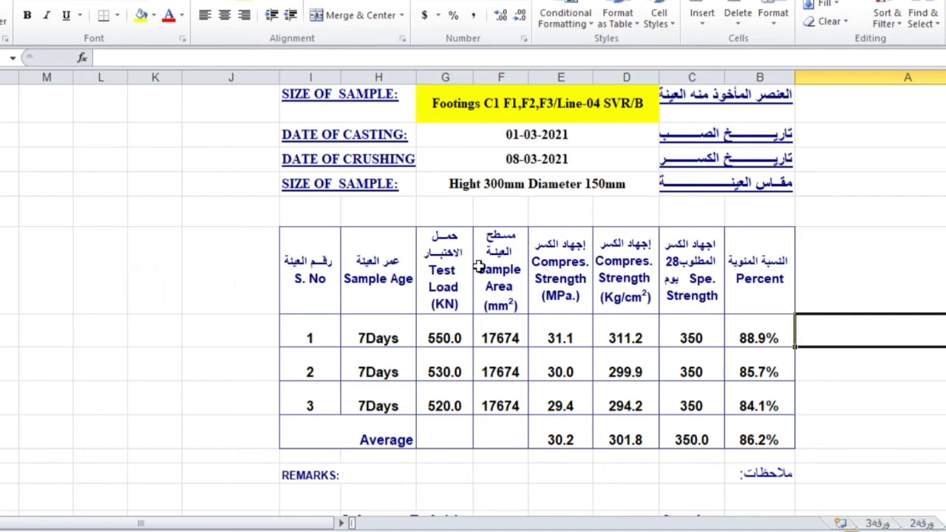
Change the size of sample in the report header to "150mm x 150mm"
scroll(479, 268, up, 1)
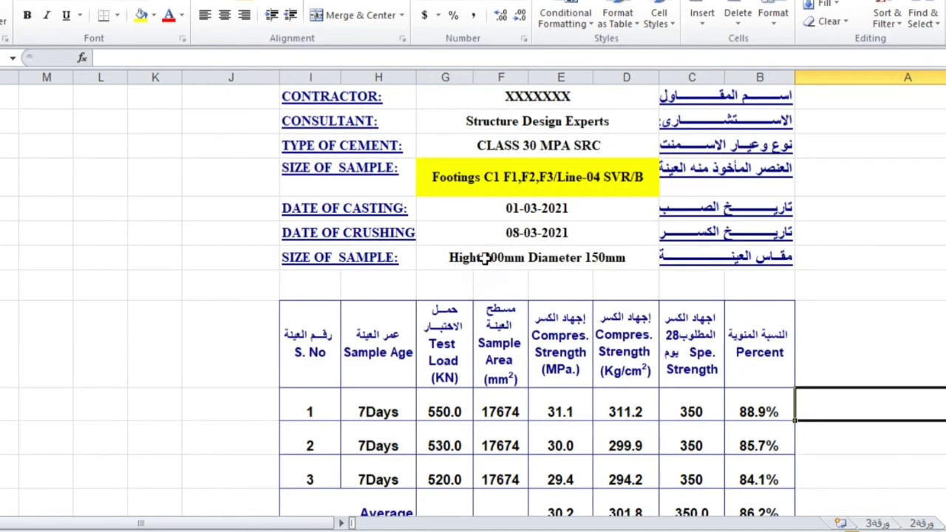
click(486, 258)
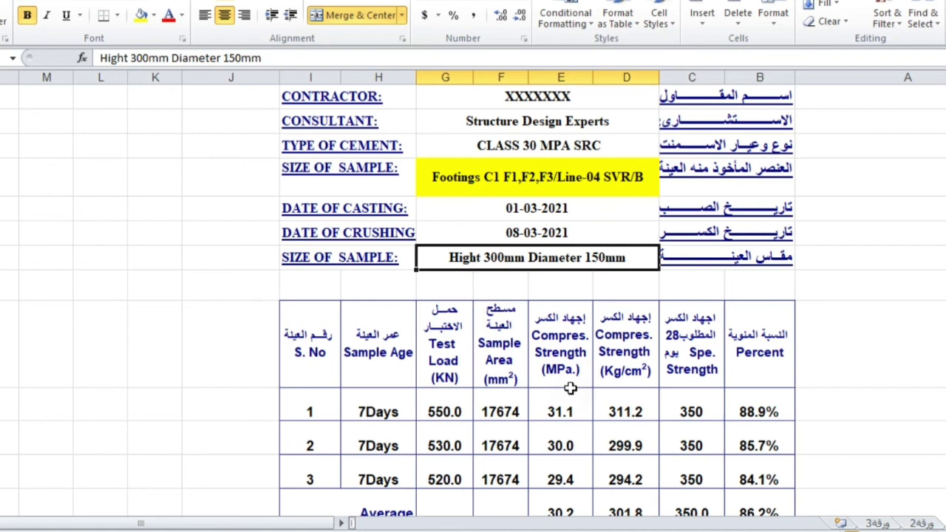
text(150mm x)
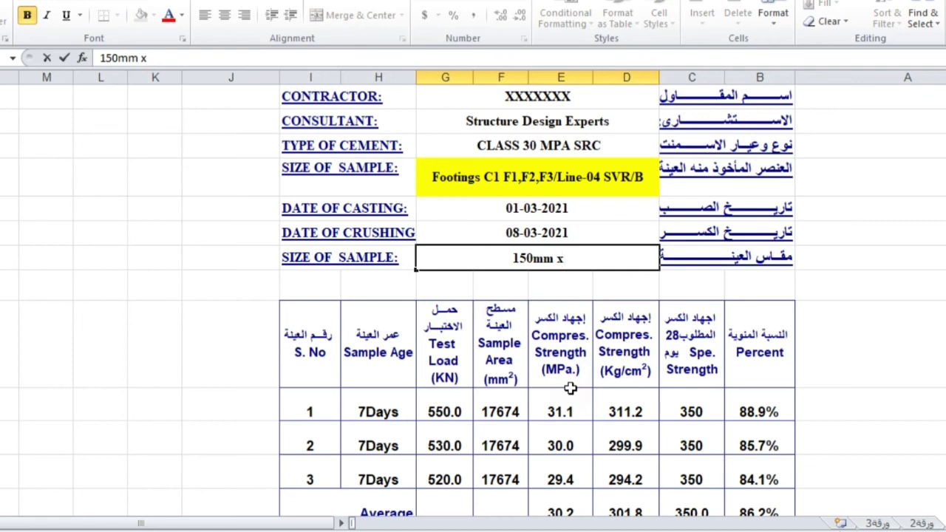
text( 1500)
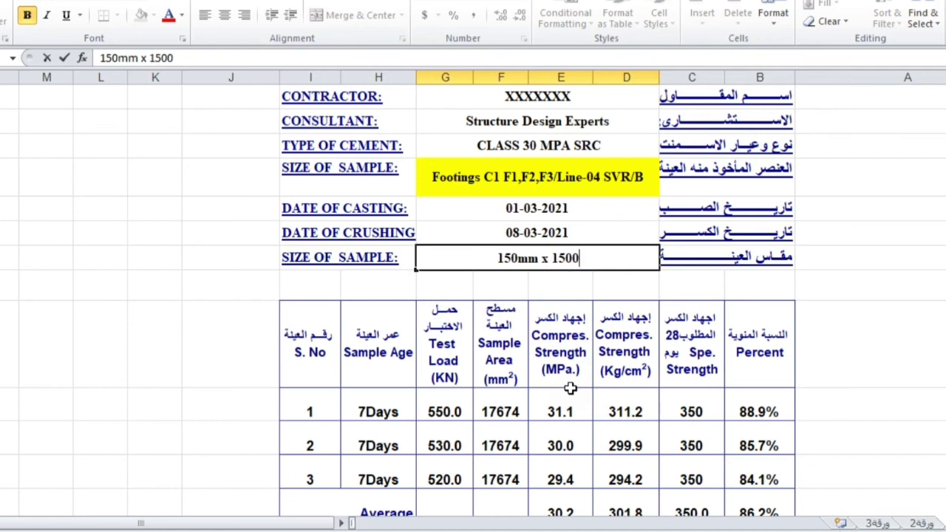
key(BackSpace)
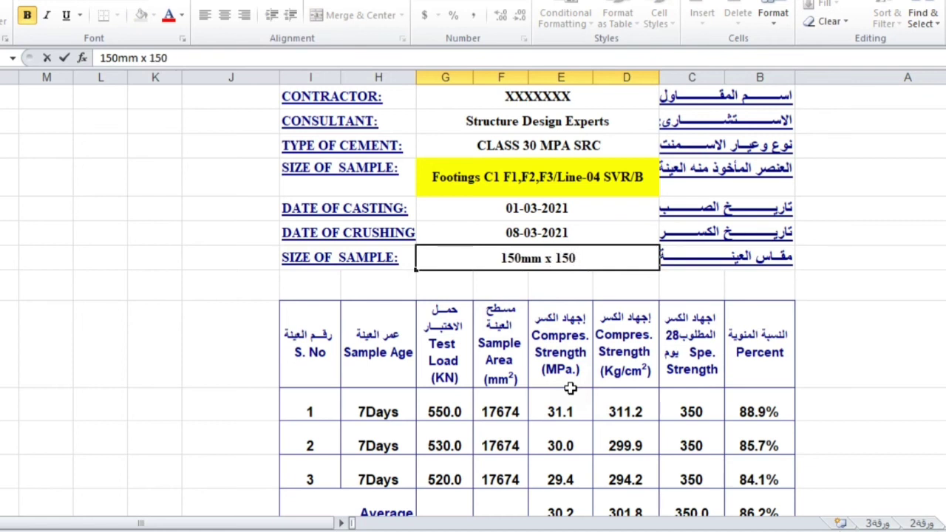
text(mm)
click(553, 413)
Set the sample areas of samples 1, 2 and 3 to 22500 mm²
click(490, 414)
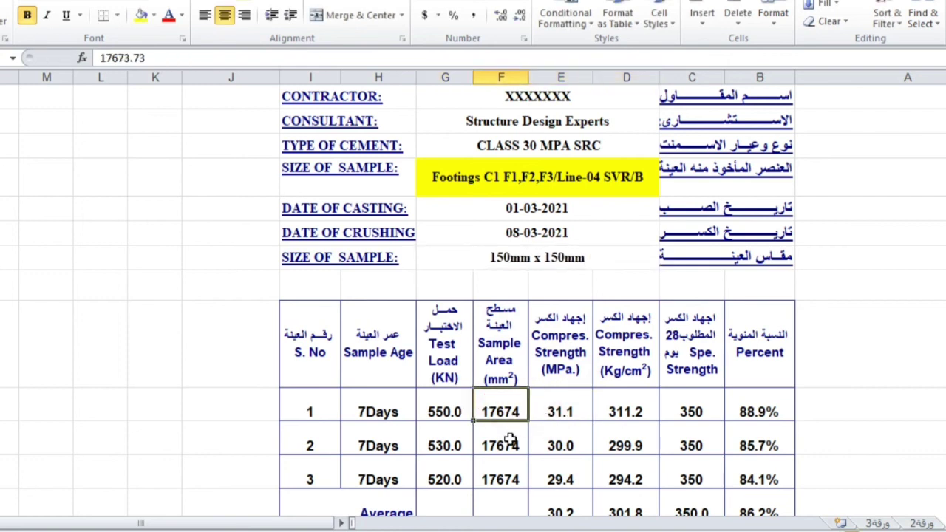
text(22500)
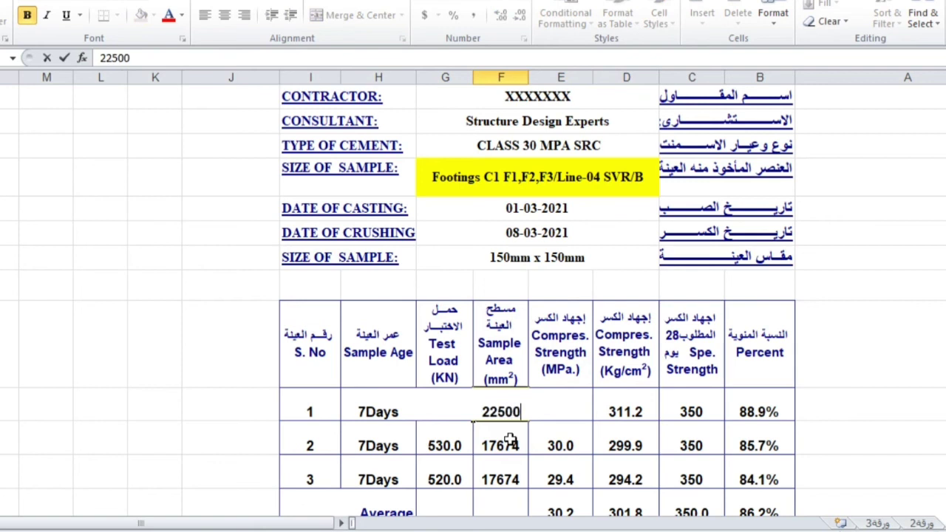
click(510, 441)
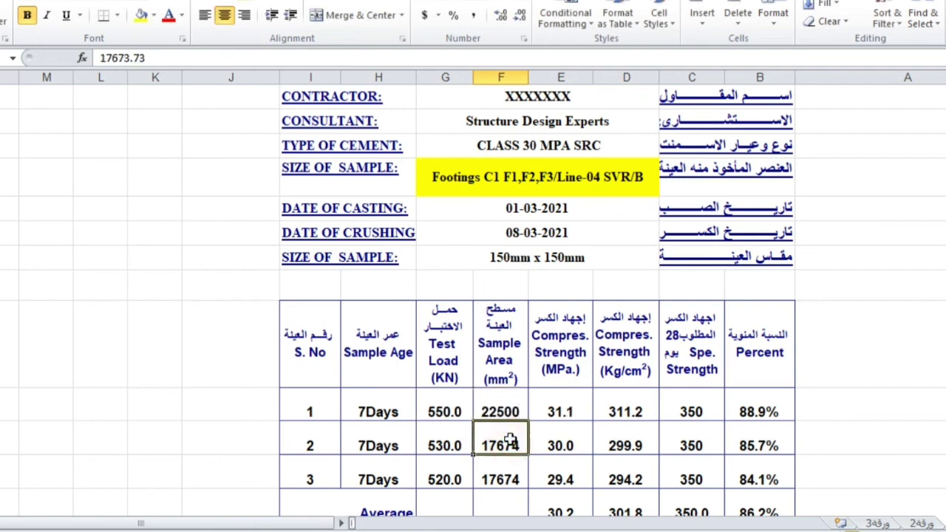
text(22500)
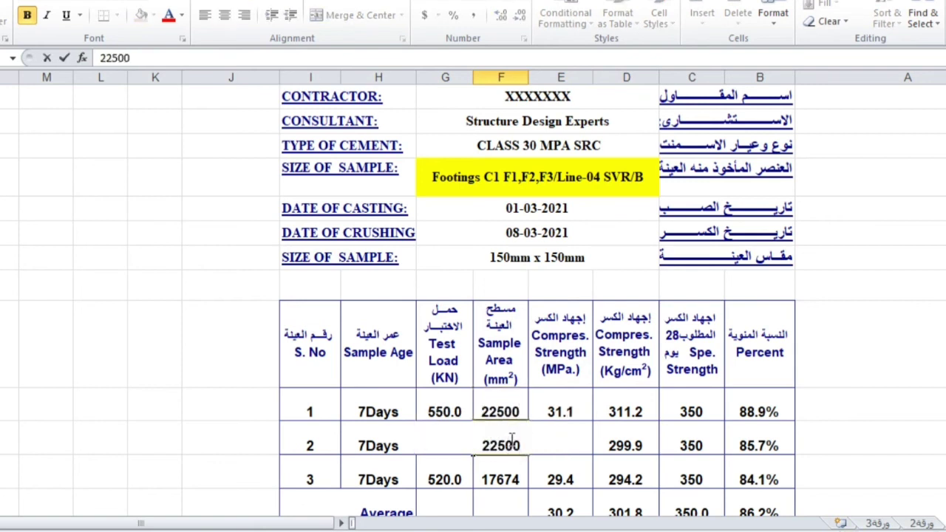
click(516, 474)
text(22)
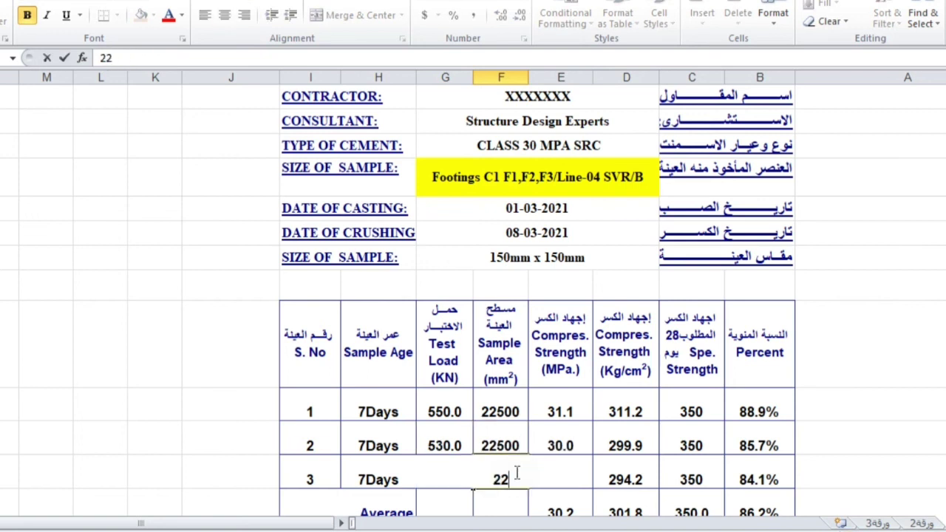
text(500)
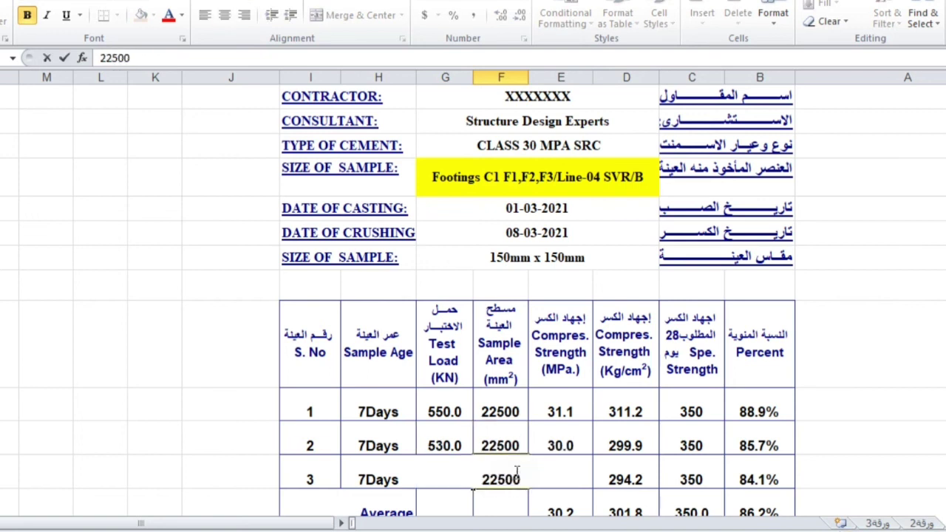
click(562, 449)
Review sample 1's test load, sample area, Kg/cm² strength and specified strength entries
scroll(510, 488, down, 1)
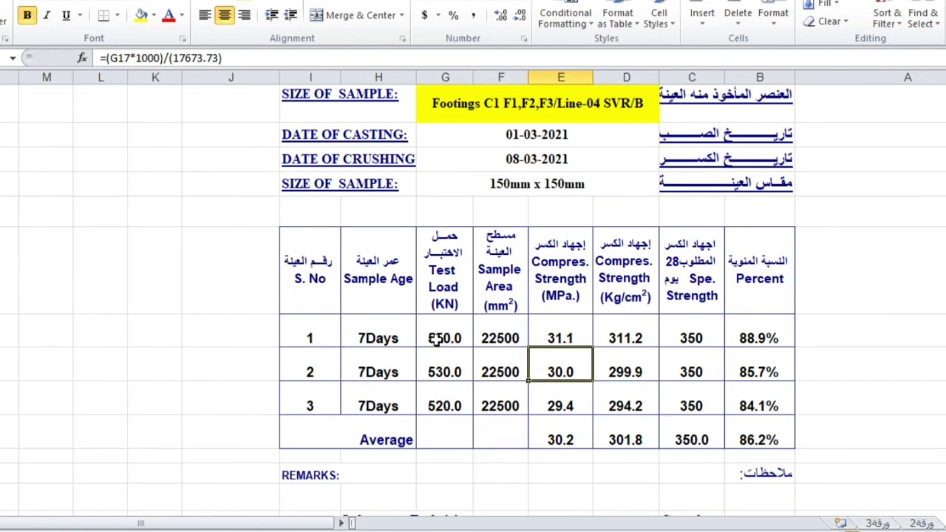
click(444, 338)
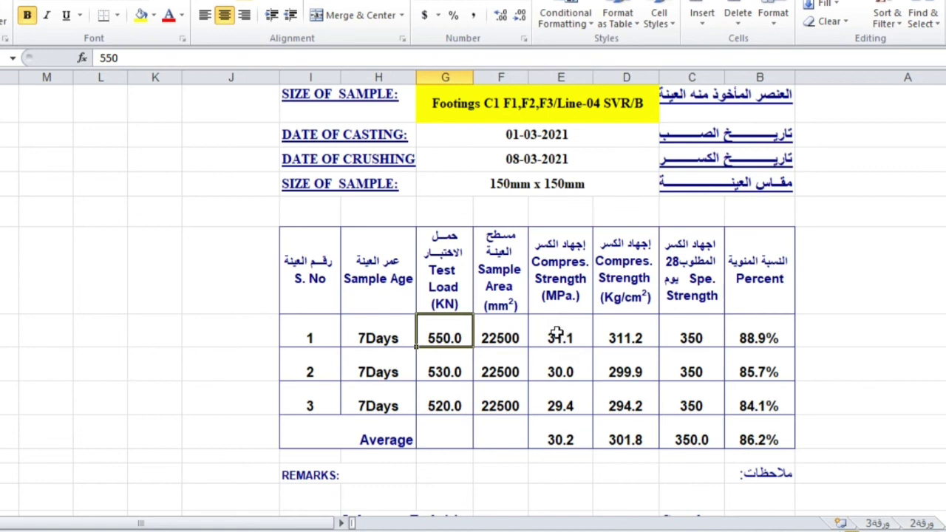
click(669, 338)
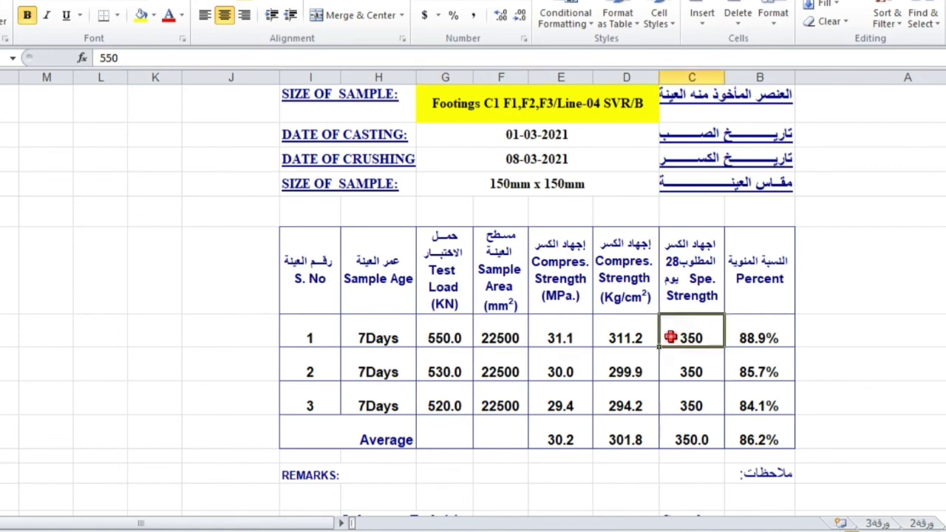
click(625, 342)
click(709, 337)
click(488, 331)
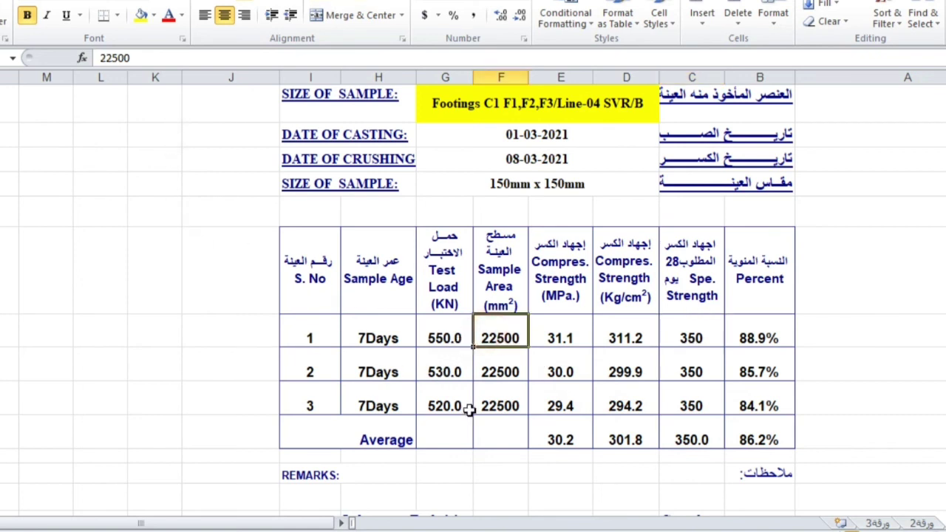
Change sample 1's MPa compressive strength formula to divide by its sample area cell: =(G16*1000)/F16
click(562, 338)
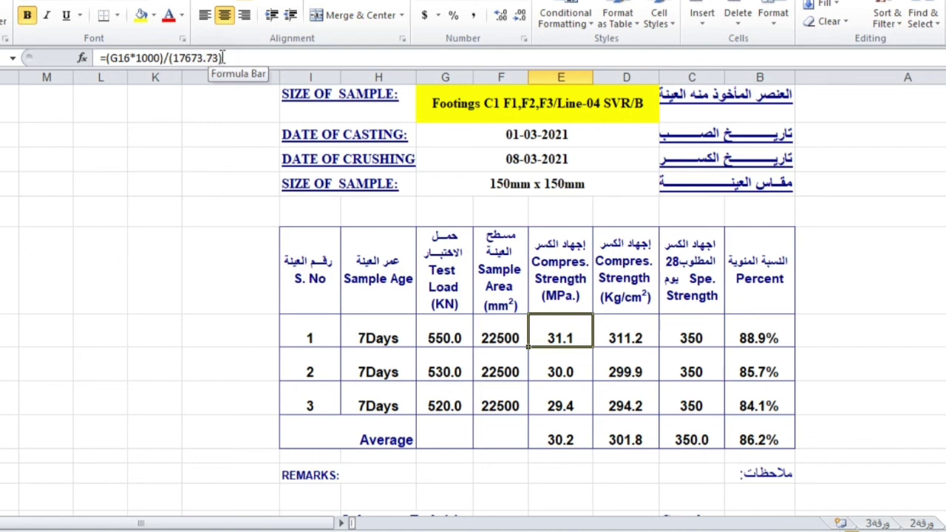
drag(237, 58, 172, 58)
key(BackSpace)
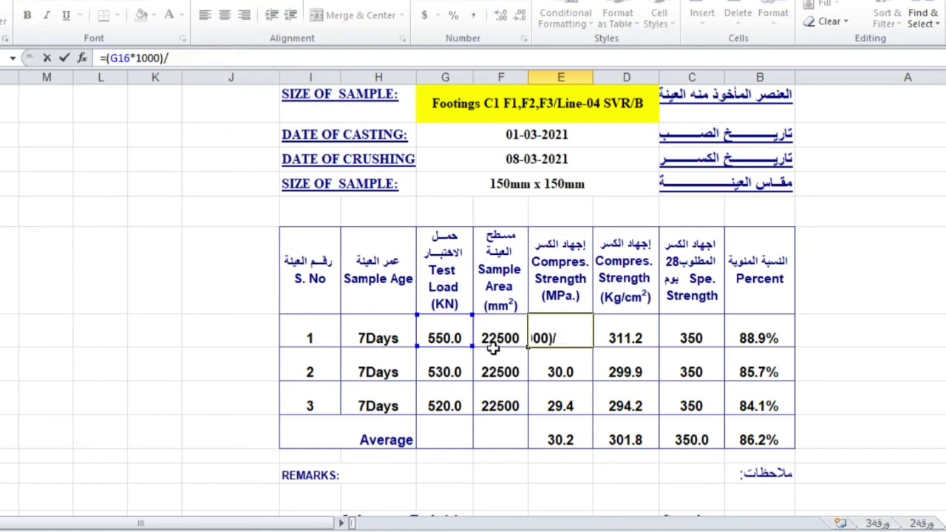
click(500, 339)
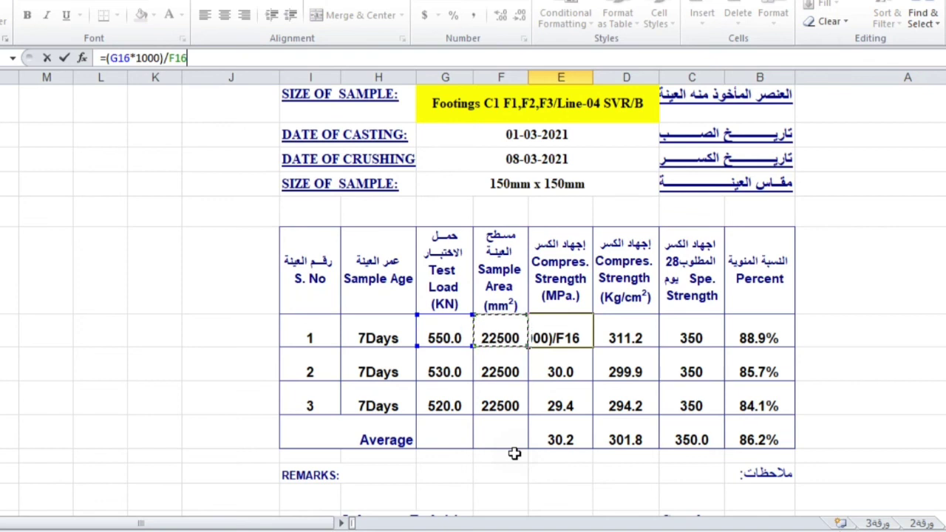
key(Return)
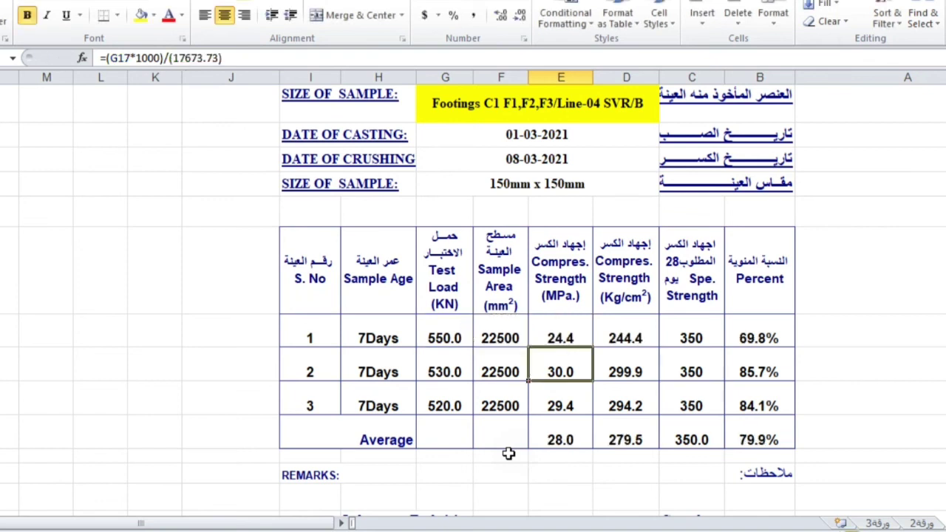
Fill sample 1's MPa compressive strength formula down to samples 2 and 3 so each divides by its own sample area
click(551, 322)
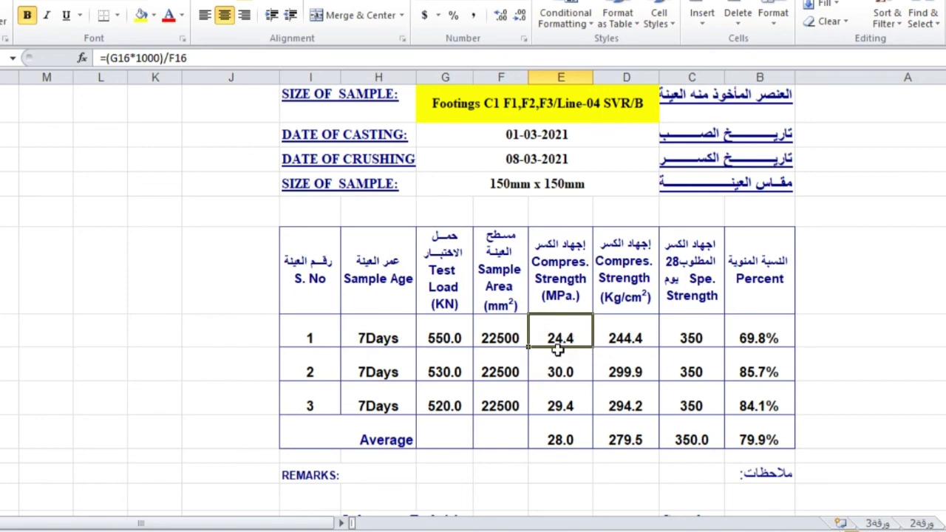
drag(528, 347, 529, 416)
click(559, 375)
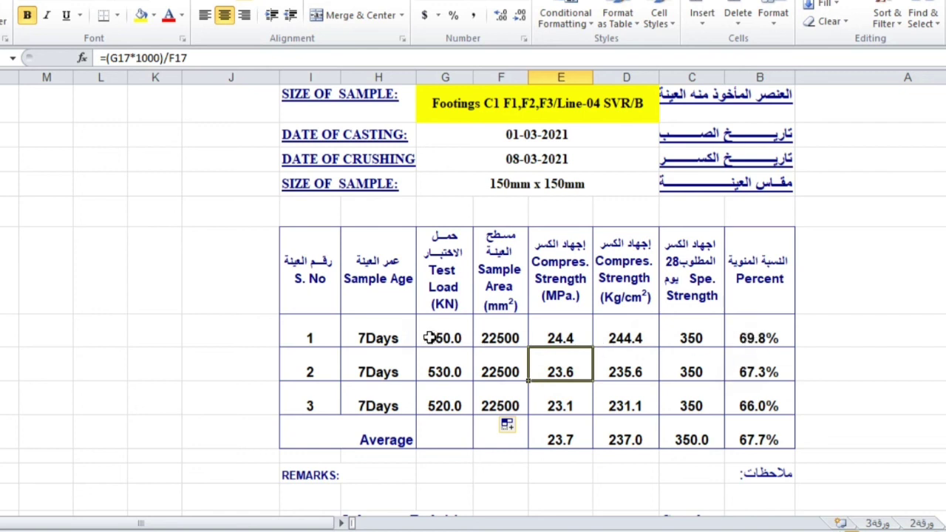
Review the test load, sample area, MPa and Kg/cm² strength formulas, specified strength and average percent in the cube results table
click(506, 338)
click(562, 326)
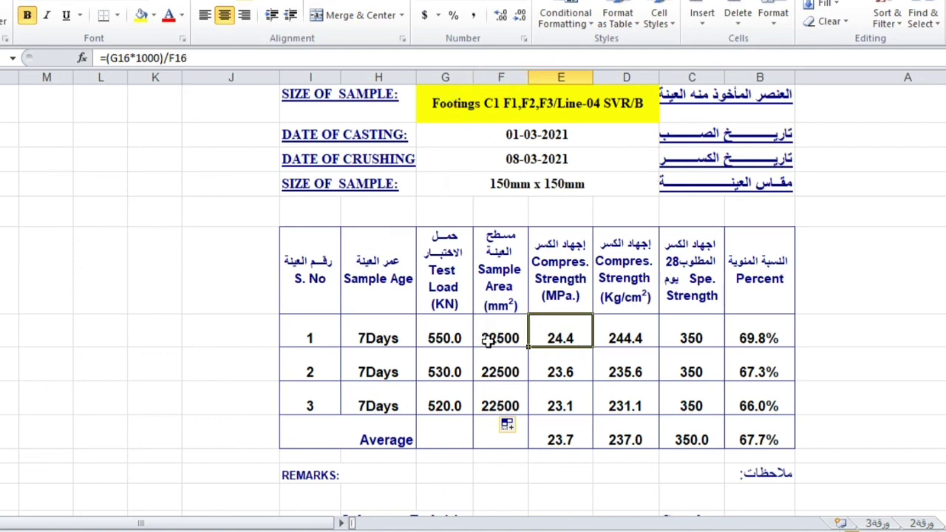
click(448, 338)
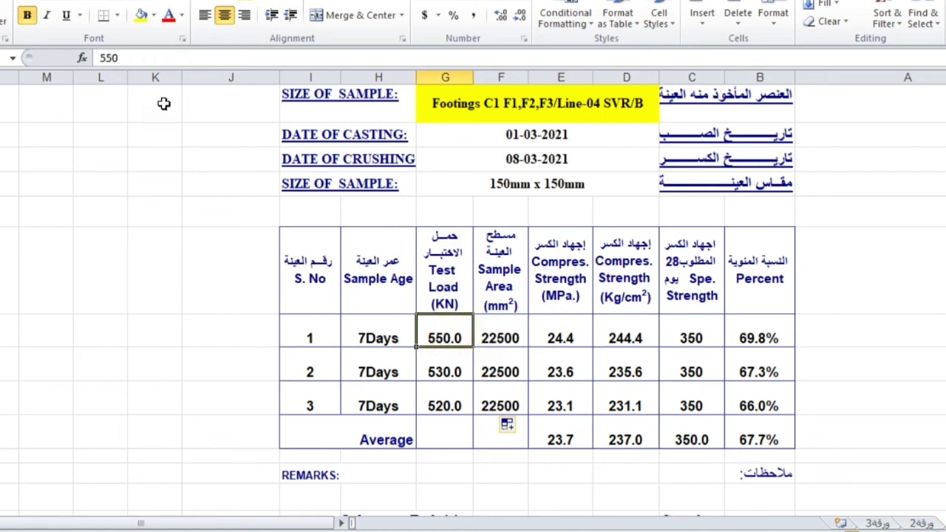
click(535, 331)
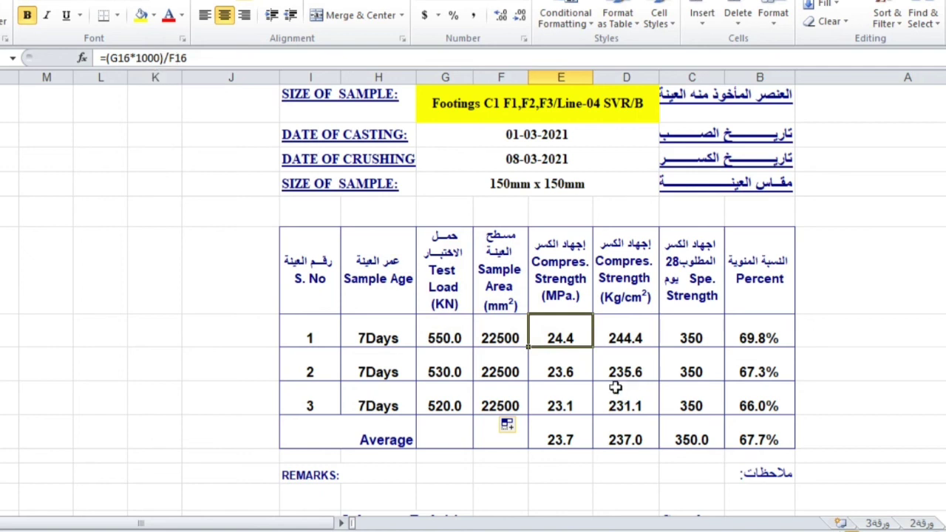
click(561, 395)
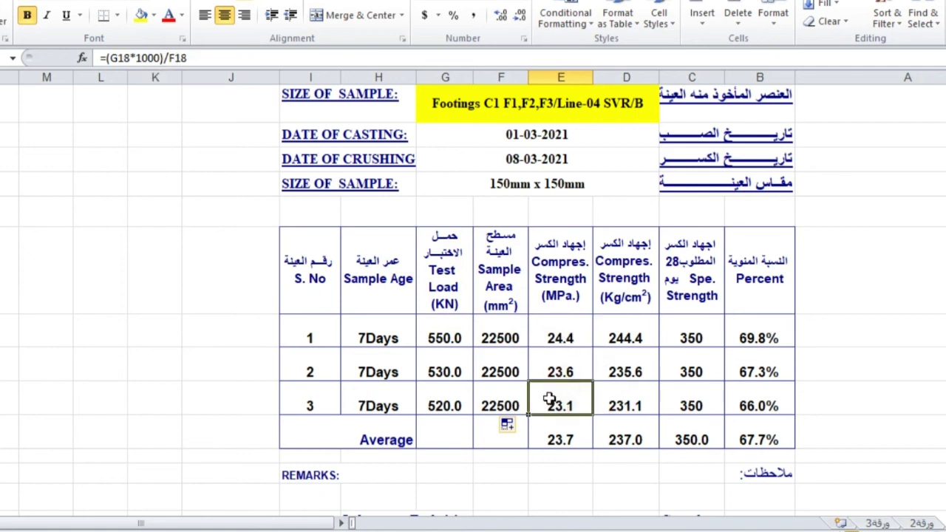
click(611, 333)
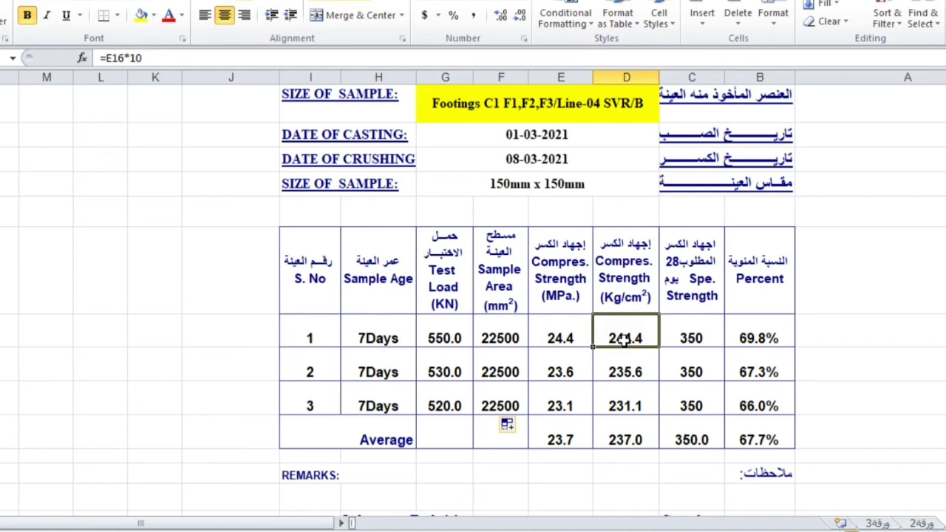
click(627, 374)
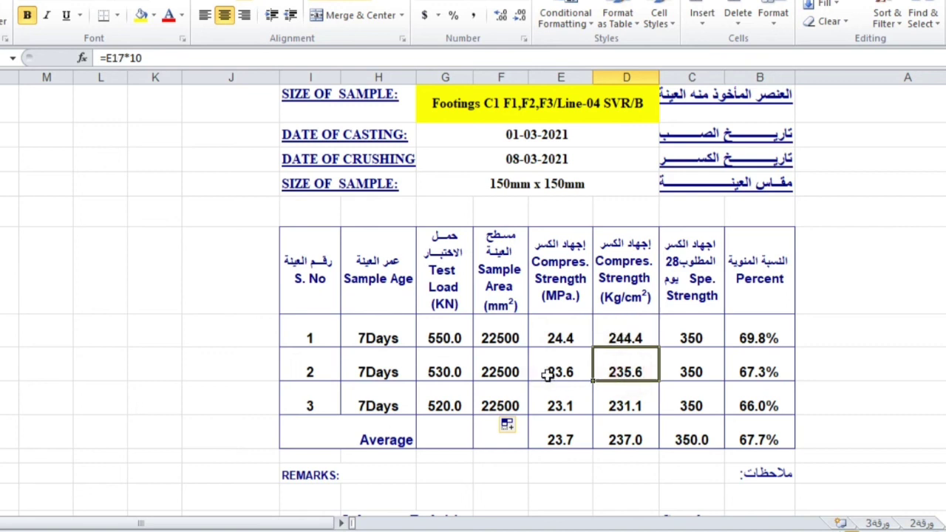
click(700, 337)
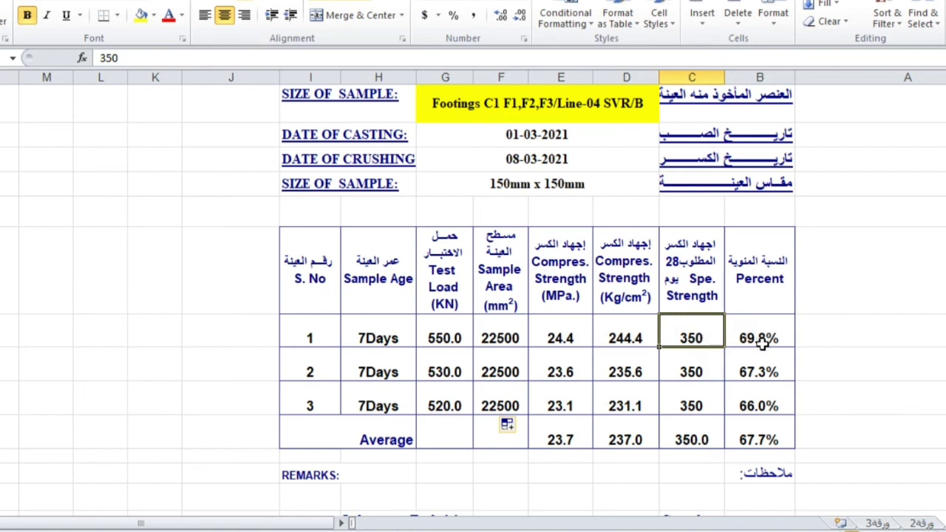
click(766, 433)
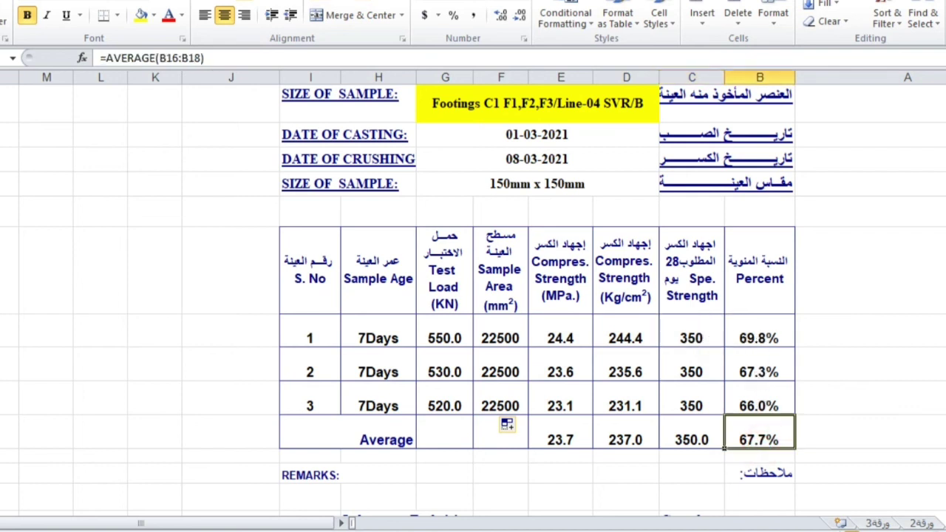
drag(540, 477, 816, 298)
click(917, 318)
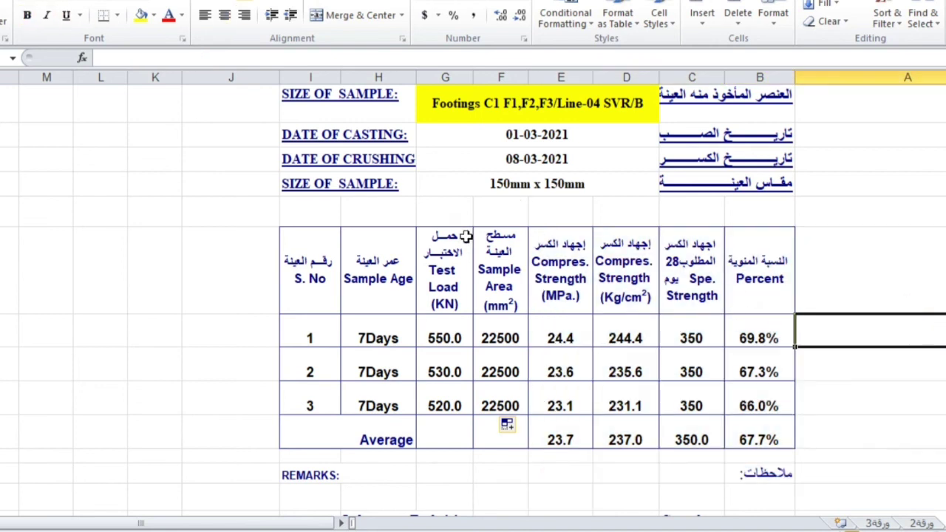
scroll(512, 312, up, 2)
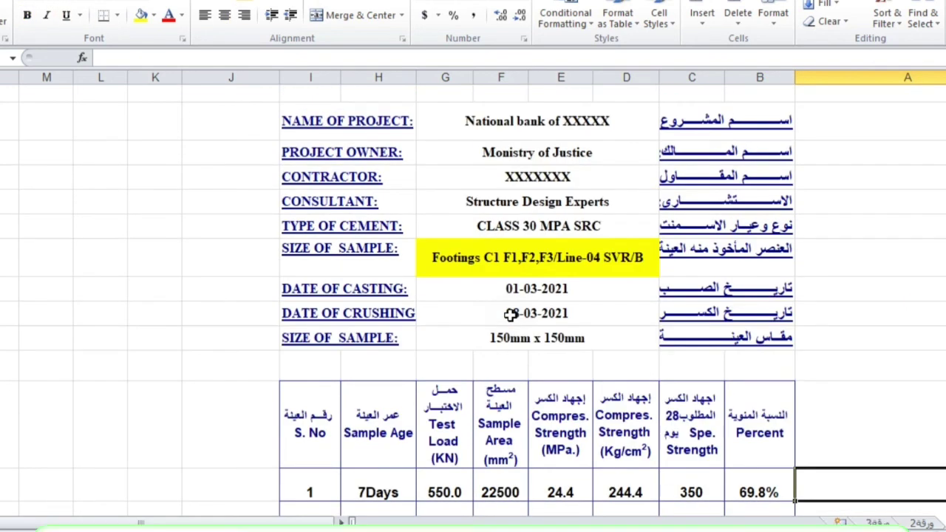
scroll(512, 312, down, 1)
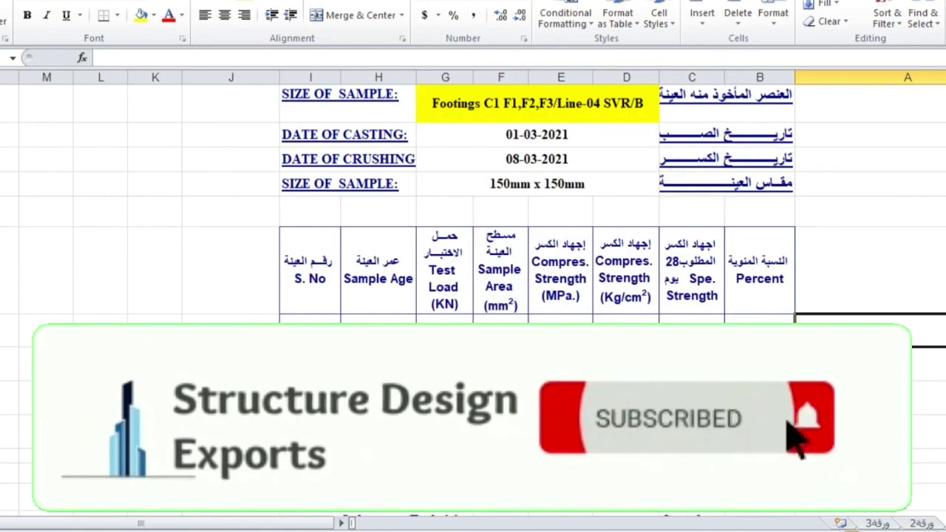
click(560, 347)
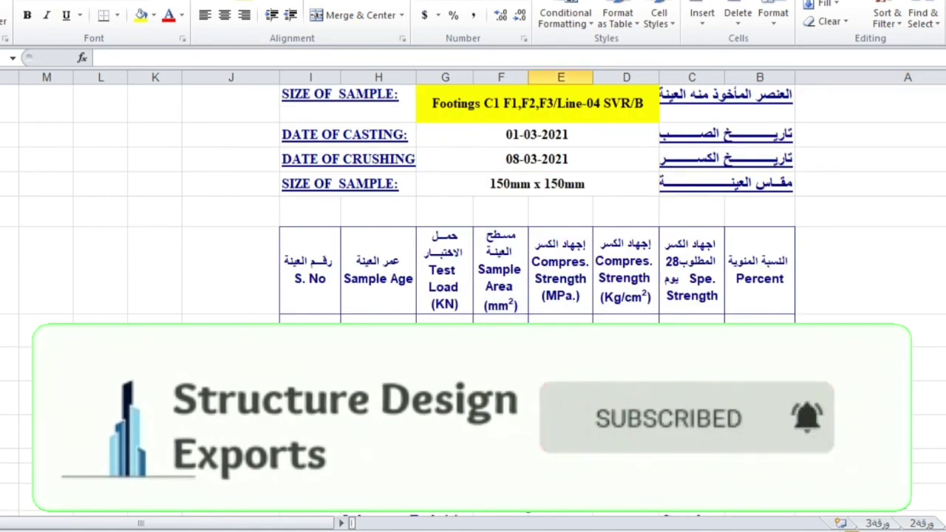